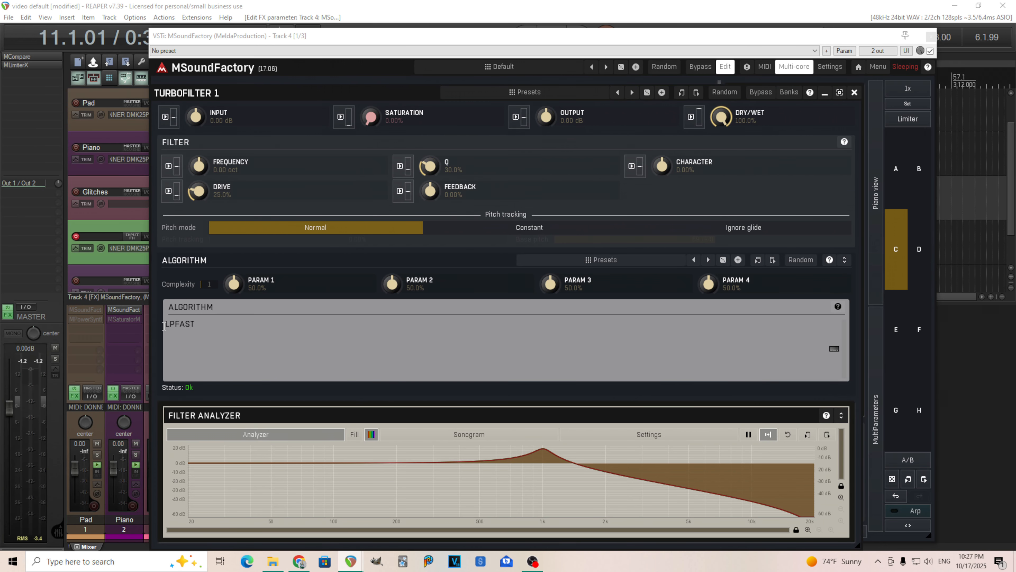
# Try the filter at a frequency of +1.73 oct with Q at 70.0%, and reset Q to its default.
pyautogui.moveTo(206, 164)
pyautogui.mouseDown()
pyautogui.moveTo(206, 142)
pyautogui.moveTo(206, 156)
pyautogui.mouseUp()
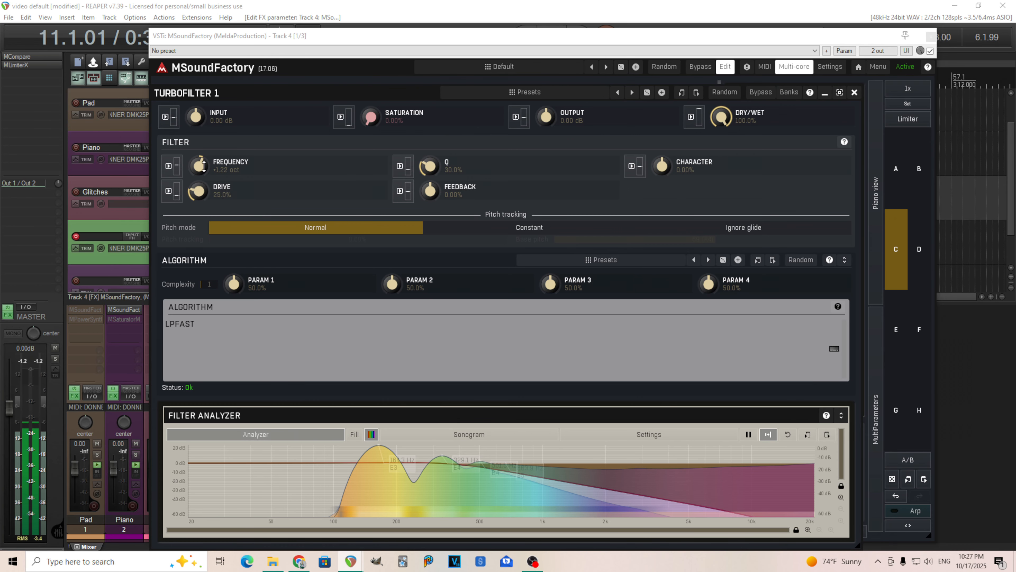
pyautogui.moveTo(441, 160); pyautogui.dragTo(441, 119)
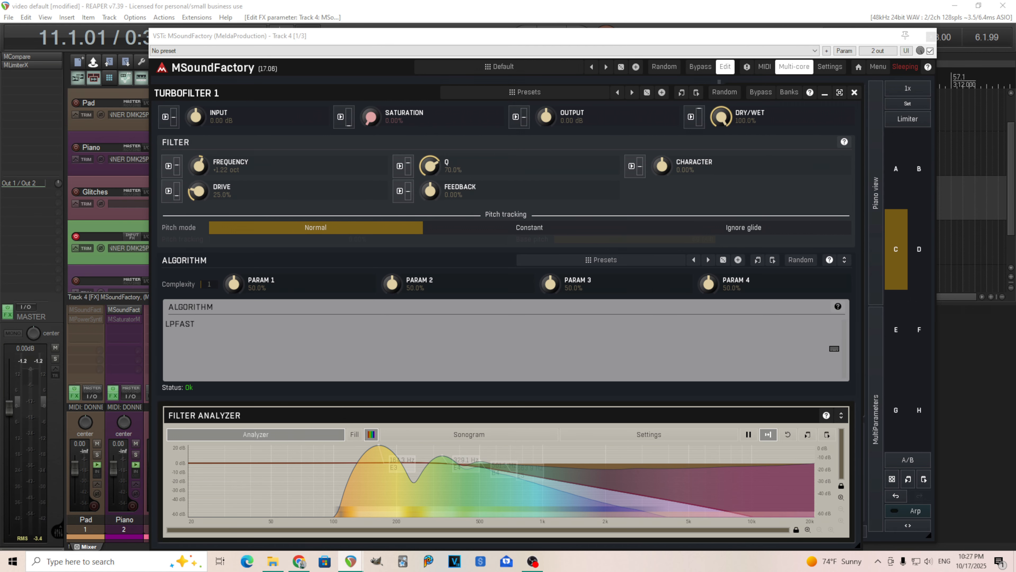
pyautogui.moveTo(204, 164)
pyautogui.mouseDown()
pyautogui.moveTo(204, 150)
pyautogui.moveTo(204, 160)
pyautogui.mouseUp()
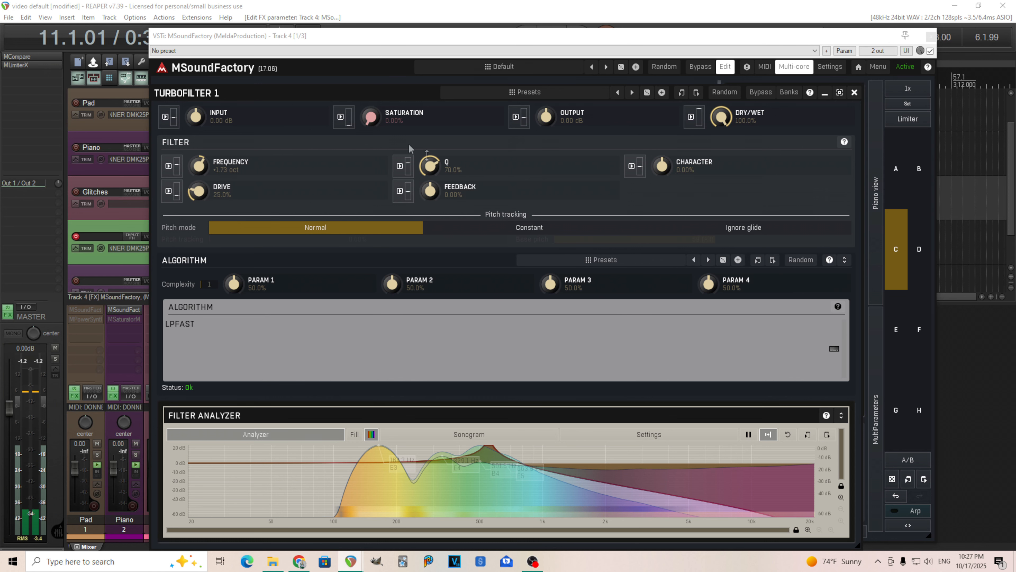
pyautogui.doubleClick(428, 163)
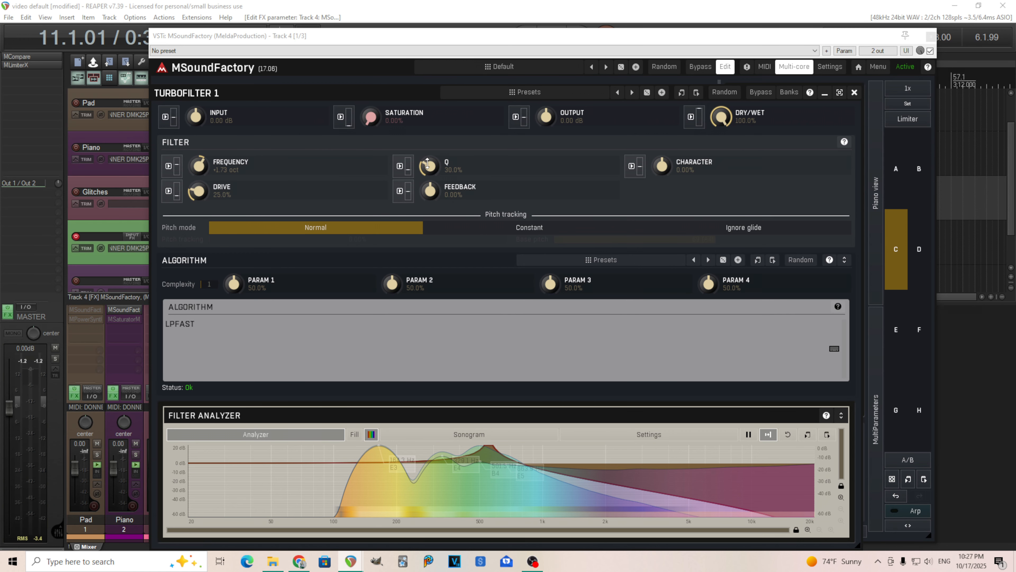
# Read the algorithm help on the basic filters and the order of the LPFAST parameters, including feedback.
pyautogui.click(199, 325)
pyautogui.click(830, 260)
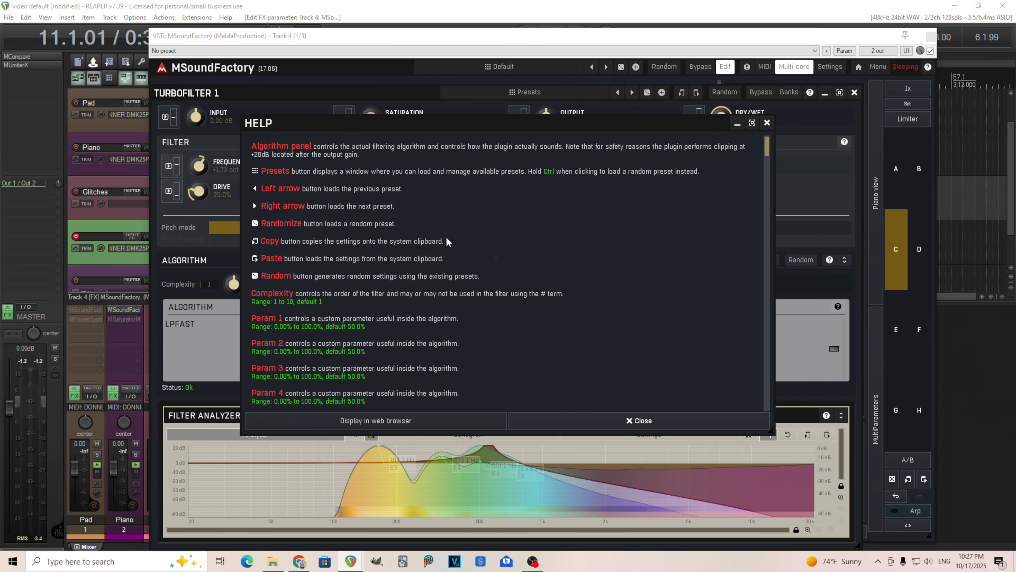
pyautogui.moveTo(768, 150); pyautogui.dragTo(778, 264)
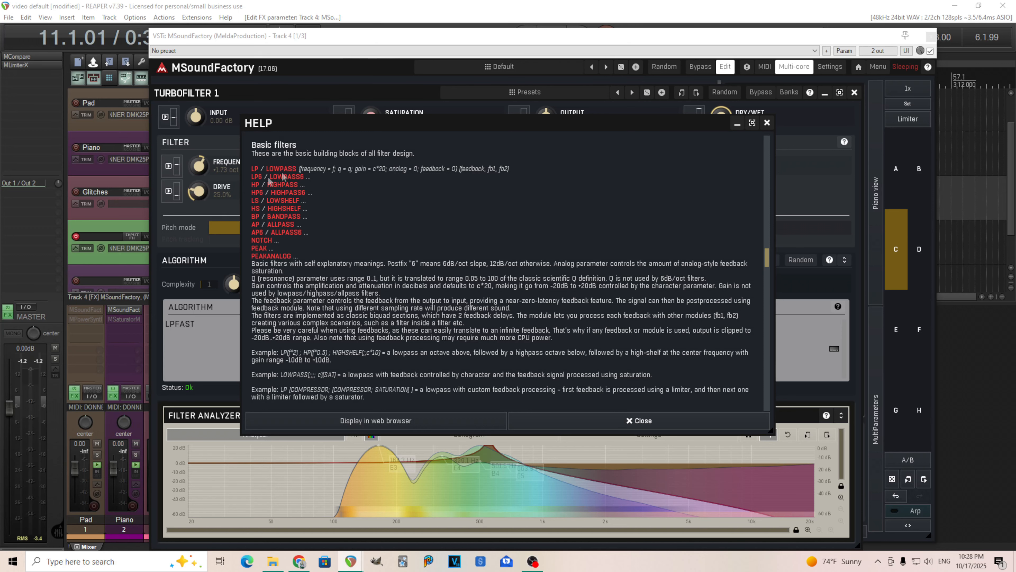
pyautogui.scroll(-4, 365, 306)
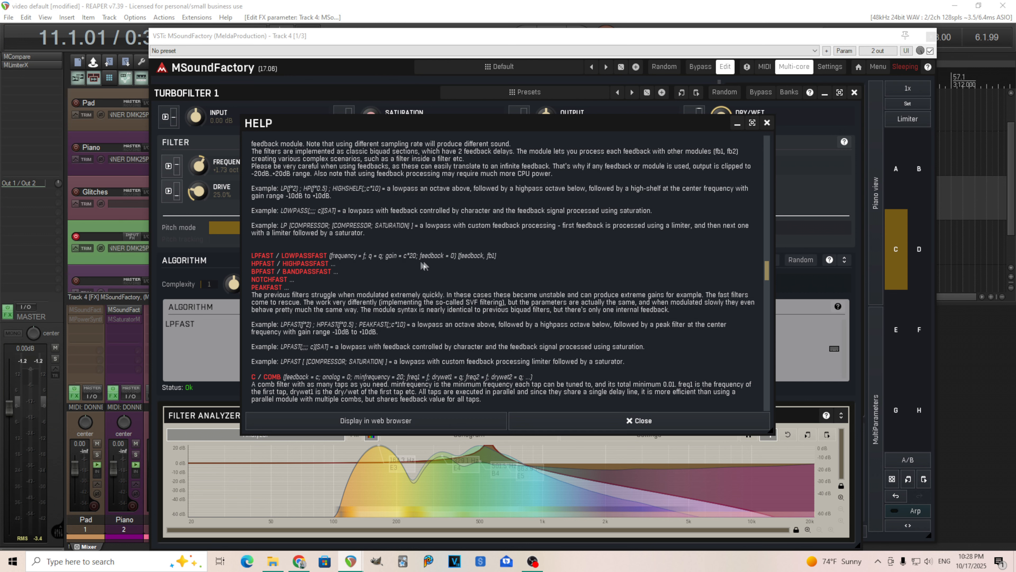
pyautogui.moveTo(765, 270); pyautogui.dragTo(768, 253)
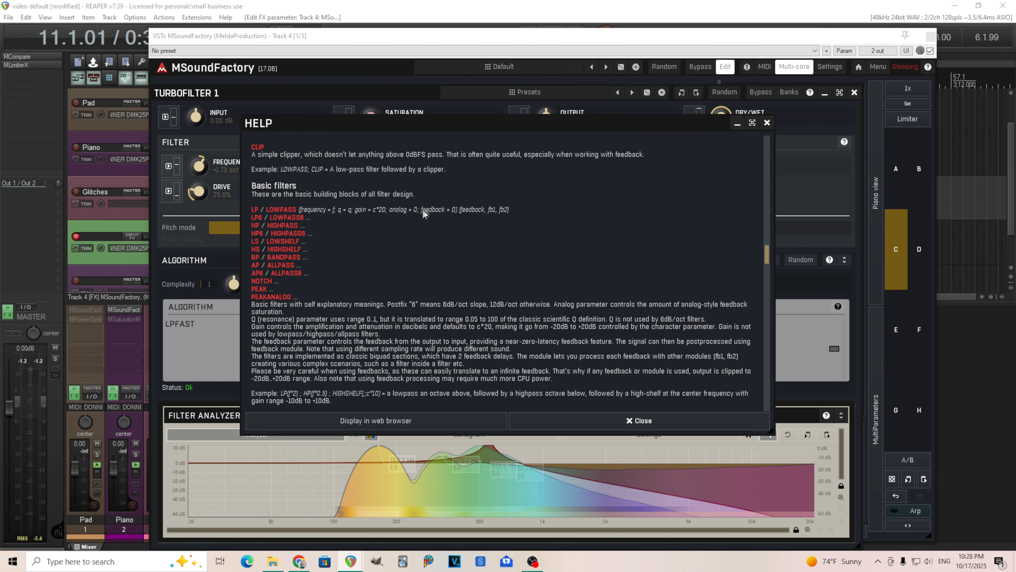
pyautogui.scroll(-6, 433, 293)
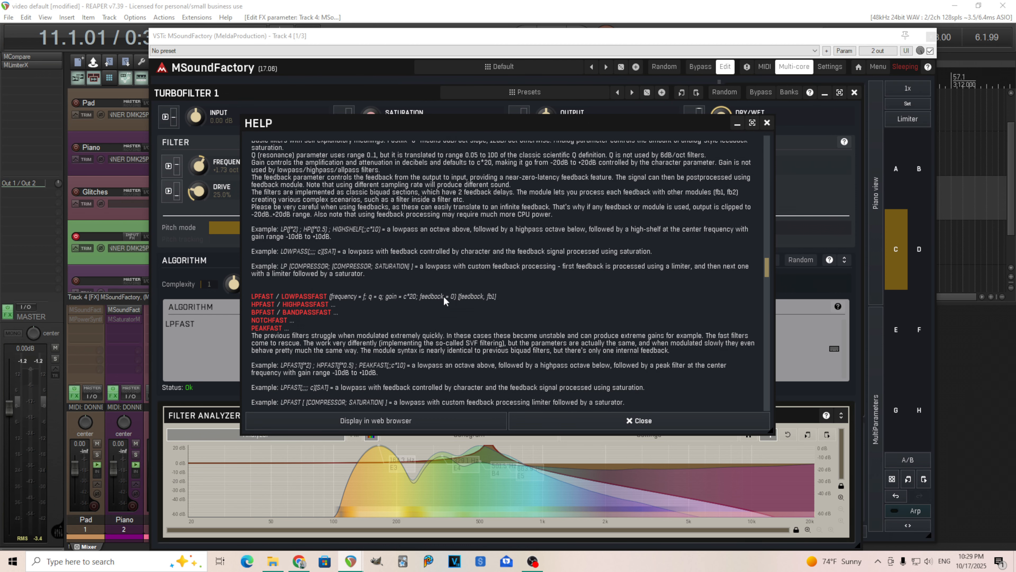
pyautogui.moveTo(444, 126); pyautogui.dragTo(432, 256)
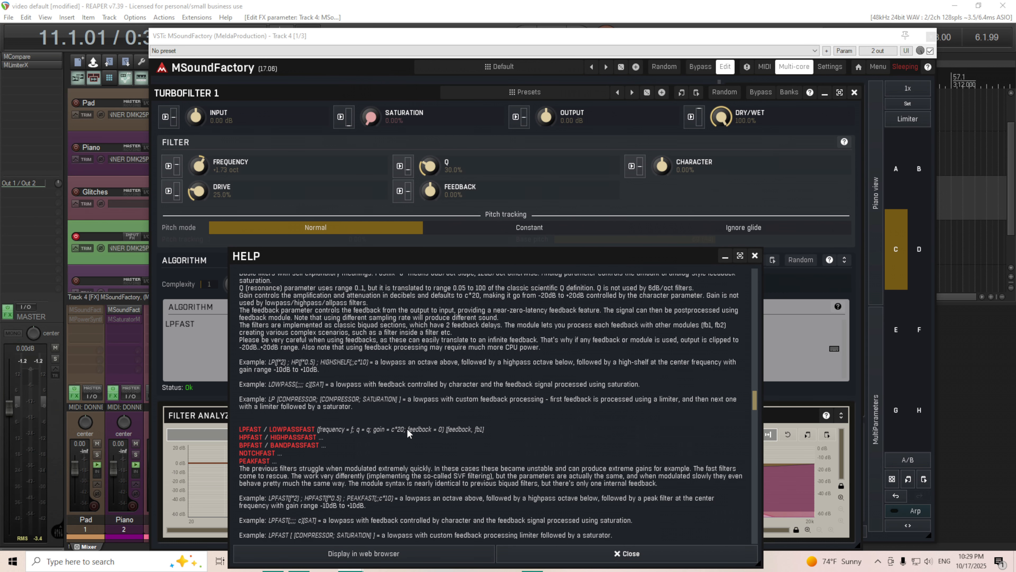
pyautogui.click(755, 255)
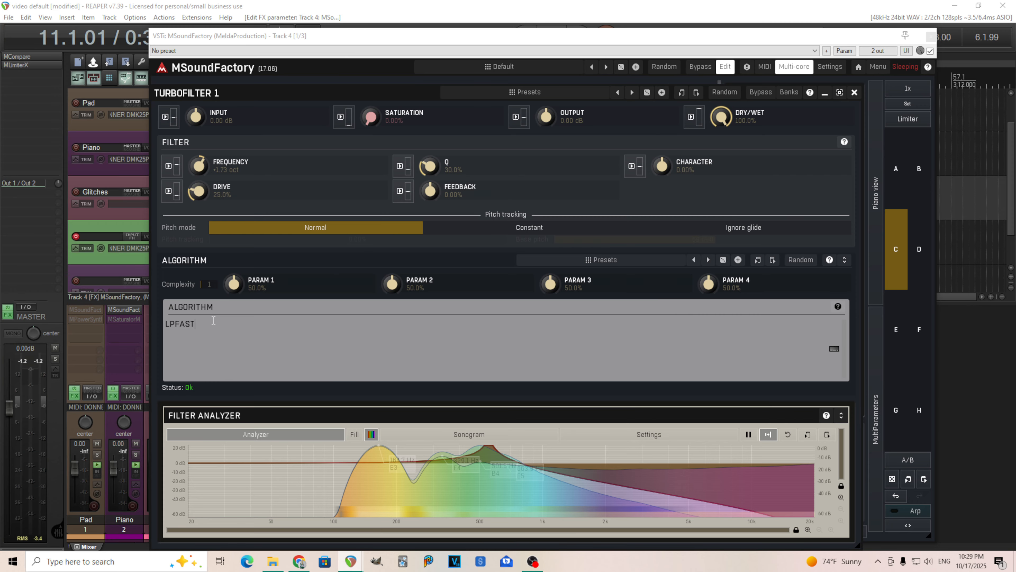
# Extend the filter algorithm to LPFAST(f;q;;;fb).
pyautogui.write('(f')
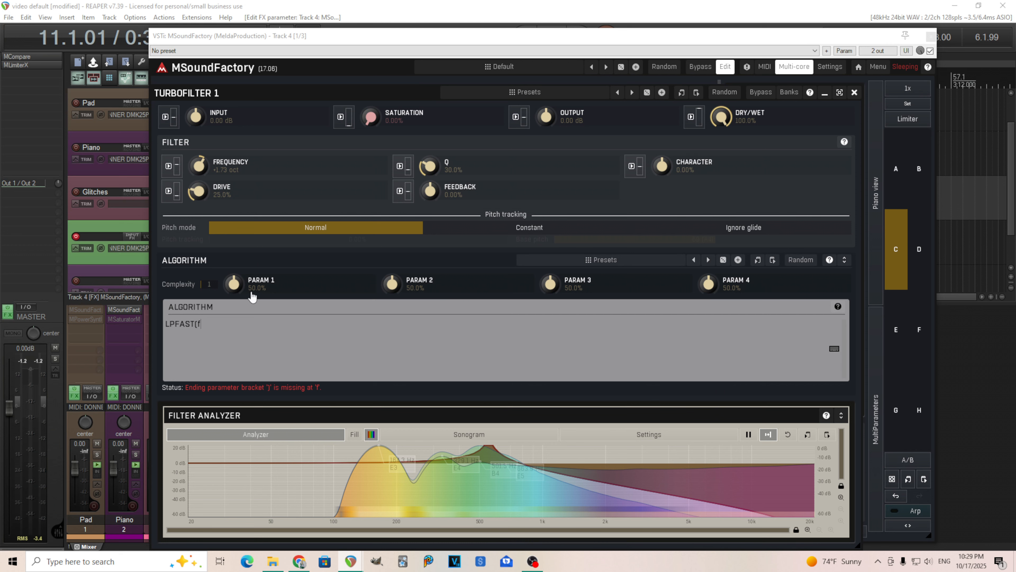
pyautogui.write(';q;;;fb')
pyautogui.write(')')
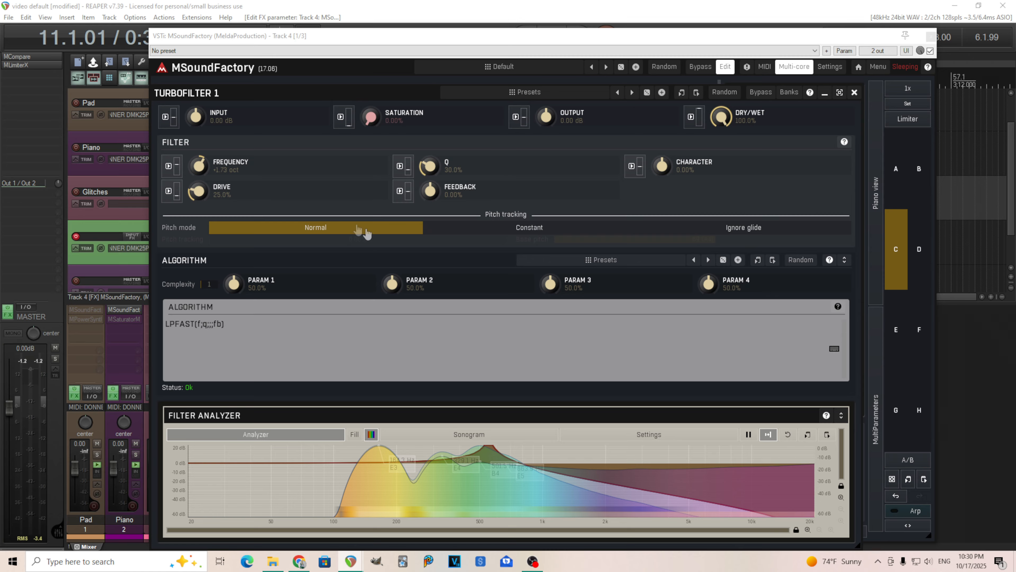
# Set the filter's frequency to +3.20 oct and its Q to 46.0%.
pyautogui.moveTo(202, 166)
pyautogui.mouseDown()
pyautogui.moveTo(202, 147)
pyautogui.moveTo(202, 157)
pyautogui.mouseUp()
pyautogui.moveTo(470, 165); pyautogui.dragTo(470, 151)
pyautogui.moveTo(209, 163); pyautogui.dragTo(210, 139)
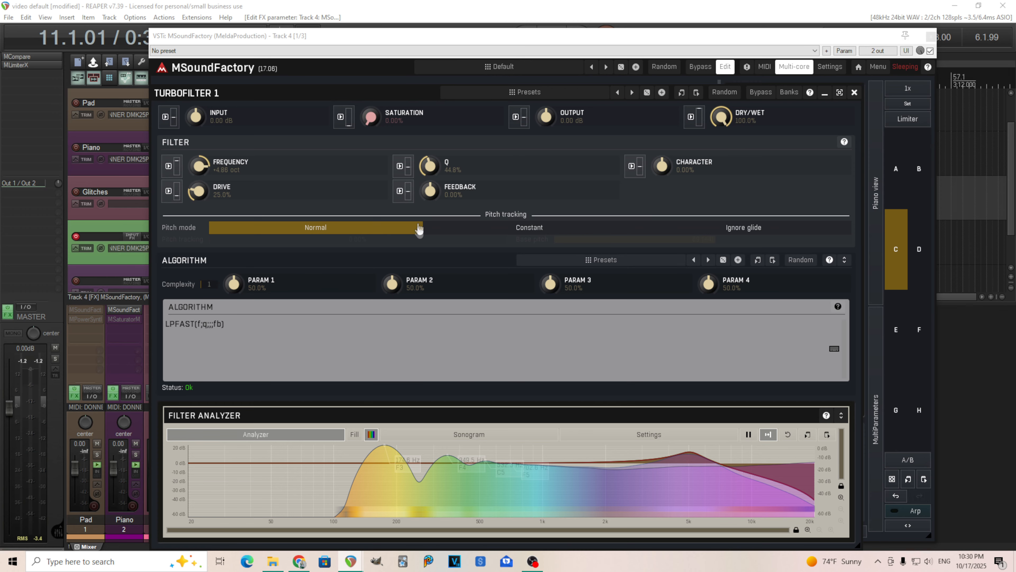
pyautogui.moveTo(203, 160); pyautogui.dragTo(202, 174)
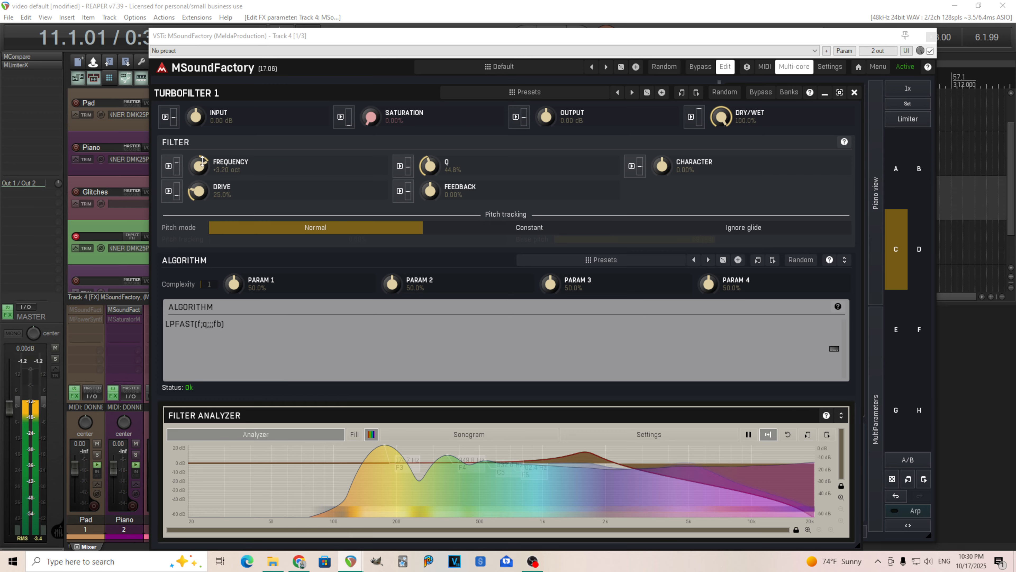
pyautogui.moveTo(434, 172); pyautogui.dragTo(434, 168)
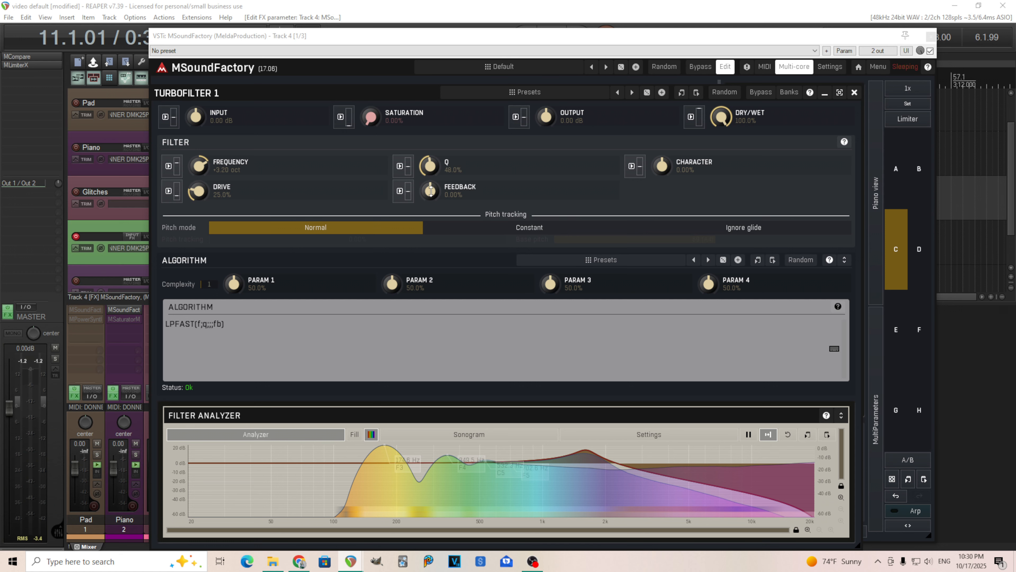
# Test positive feedback up to 76.8% with the limiter enabled and the output at -5.78 dB, and reset the feedback.
pyautogui.moveTo(430, 191); pyautogui.dragTo(431, 146)
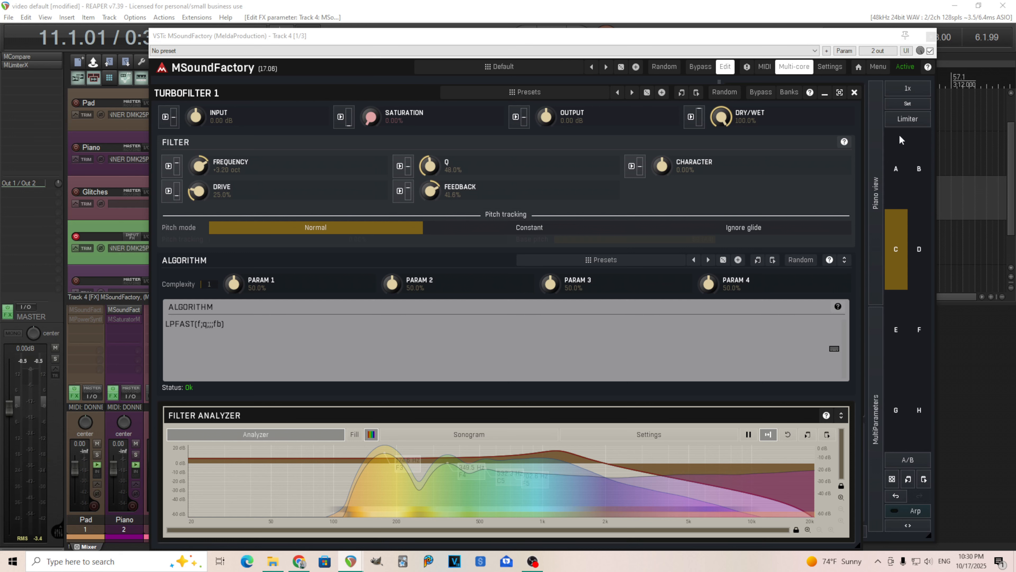
pyautogui.click(906, 120)
pyautogui.moveTo(438, 202); pyautogui.dragTo(438, 181)
pyautogui.moveTo(546, 118); pyautogui.dragTo(547, 125)
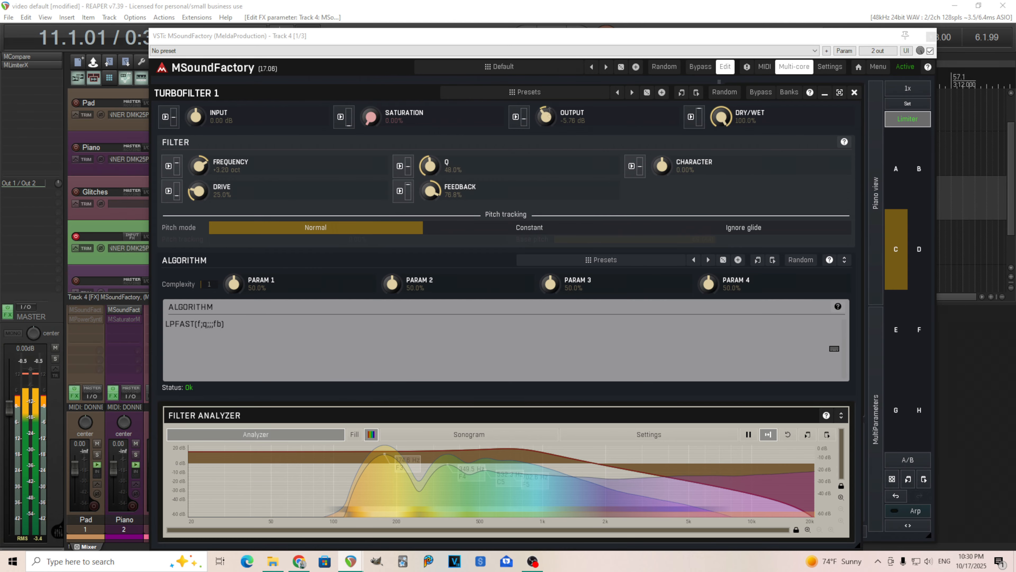
pyautogui.moveTo(433, 193); pyautogui.dragTo(433, 213)
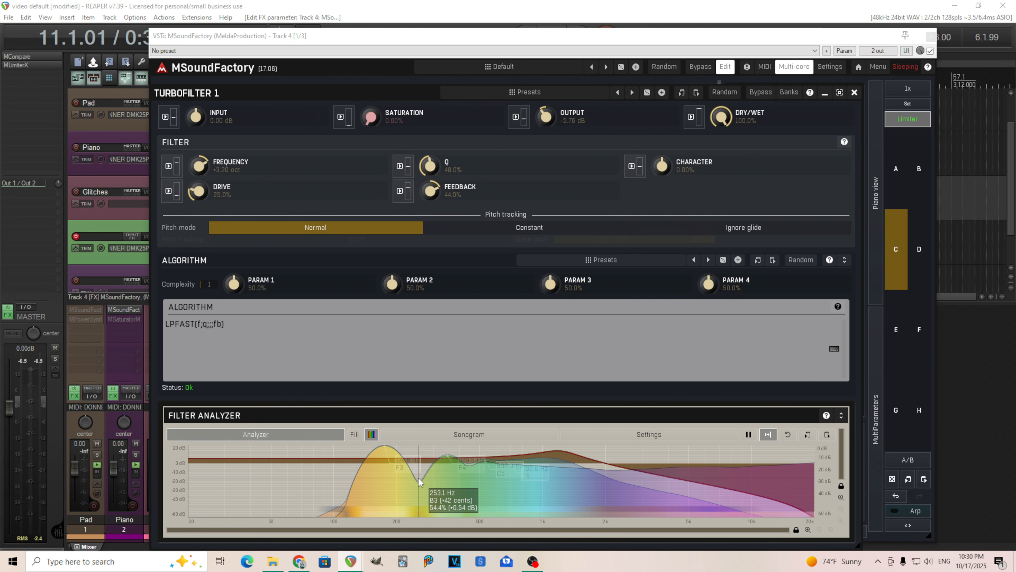
pyautogui.doubleClick(430, 191)
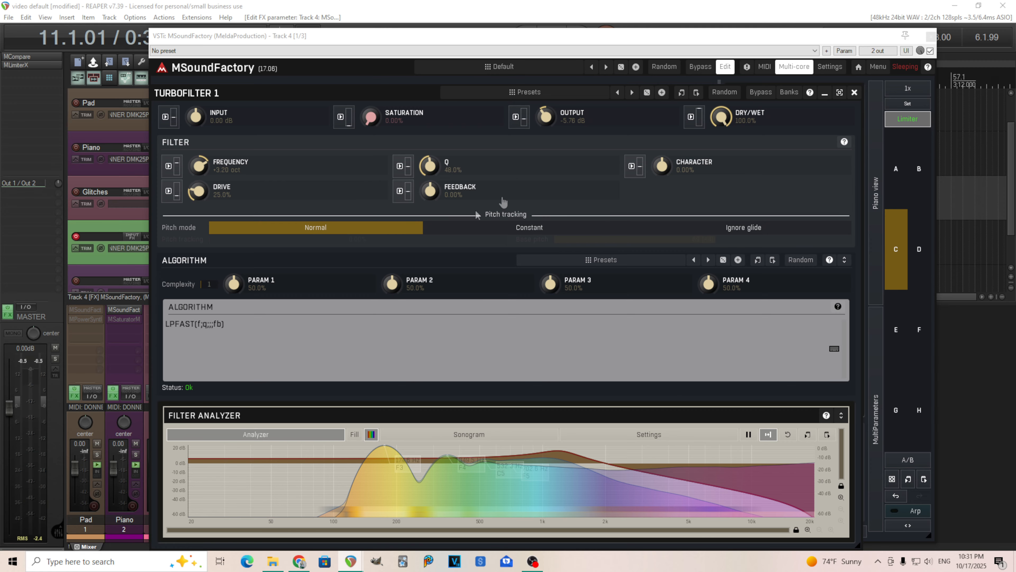
# Try negative feedback values on the filter, down to about -51.2%.
pyautogui.moveTo(431, 190); pyautogui.dragTo(431, 232)
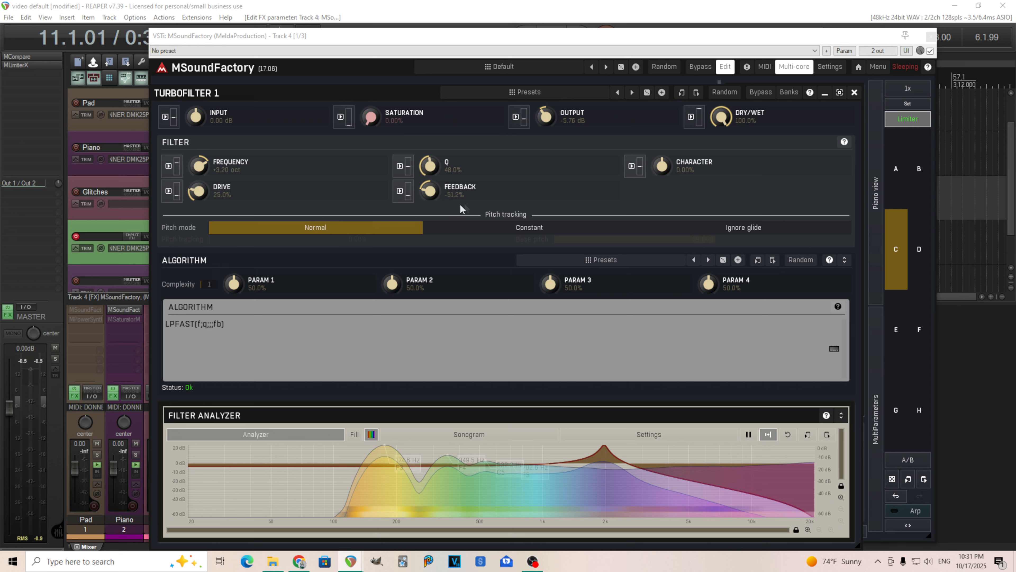
pyautogui.moveTo(430, 191); pyautogui.dragTo(430, 168)
pyautogui.doubleClick(428, 191)
pyautogui.moveTo(431, 185); pyautogui.dragTo(431, 223)
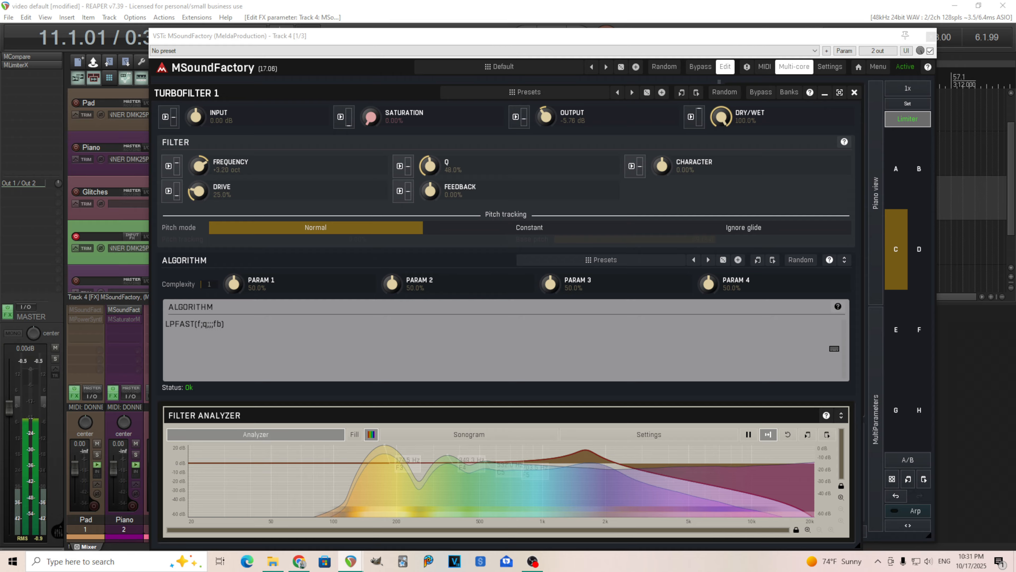
# Reset the filter's feedback and drive to 0.00% and lower the frequency to +0.84 oct.
pyautogui.doubleClick(429, 192)
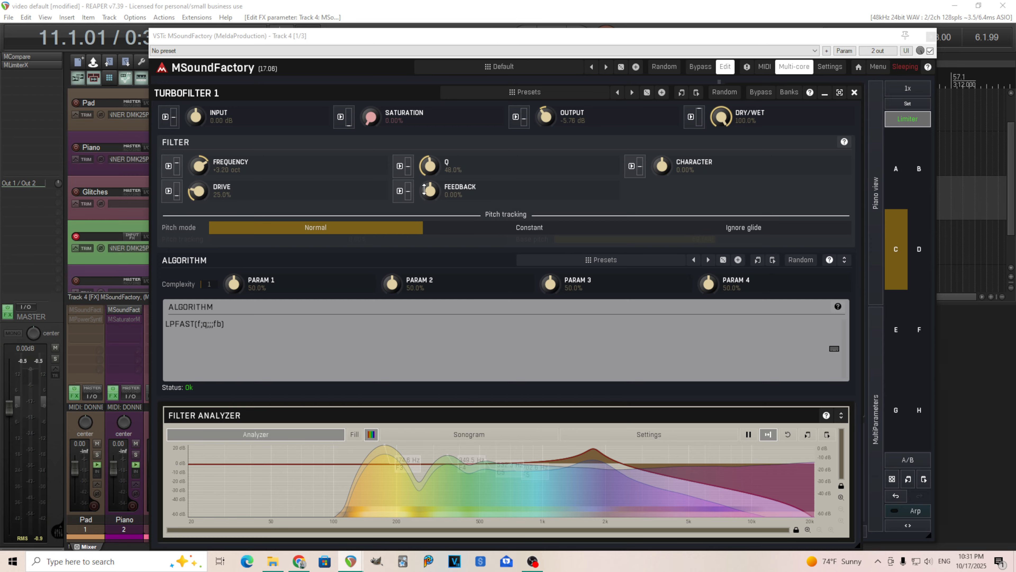
pyautogui.moveTo(198, 191); pyautogui.dragTo(198, 216)
pyautogui.moveTo(199, 159); pyautogui.dragTo(198, 172)
# Read the algorithm help on feedback modules and the SAT module's dry/wet and mode parameters.
pyautogui.click(829, 259)
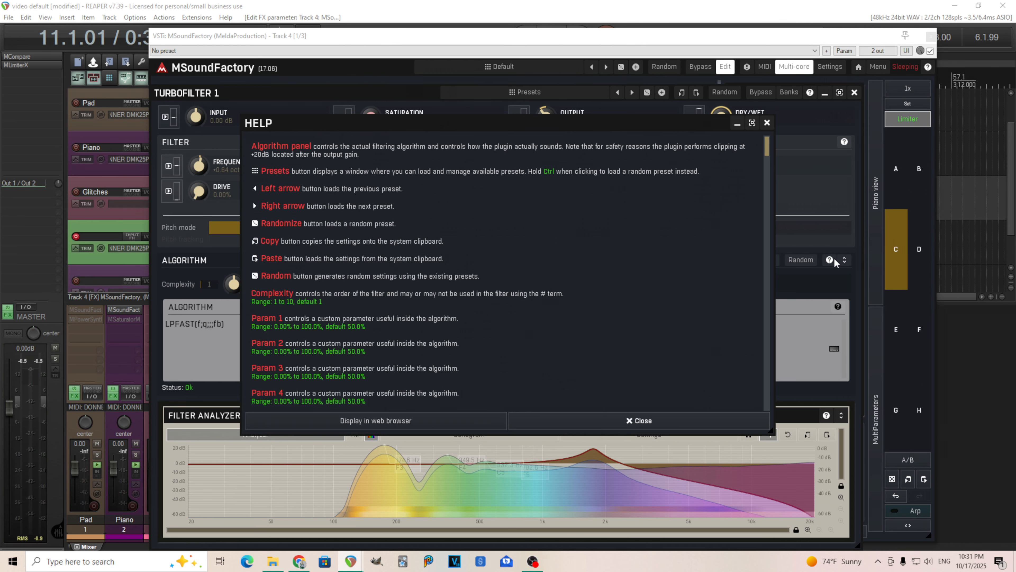
pyautogui.moveTo(769, 153); pyautogui.dragTo(790, 255)
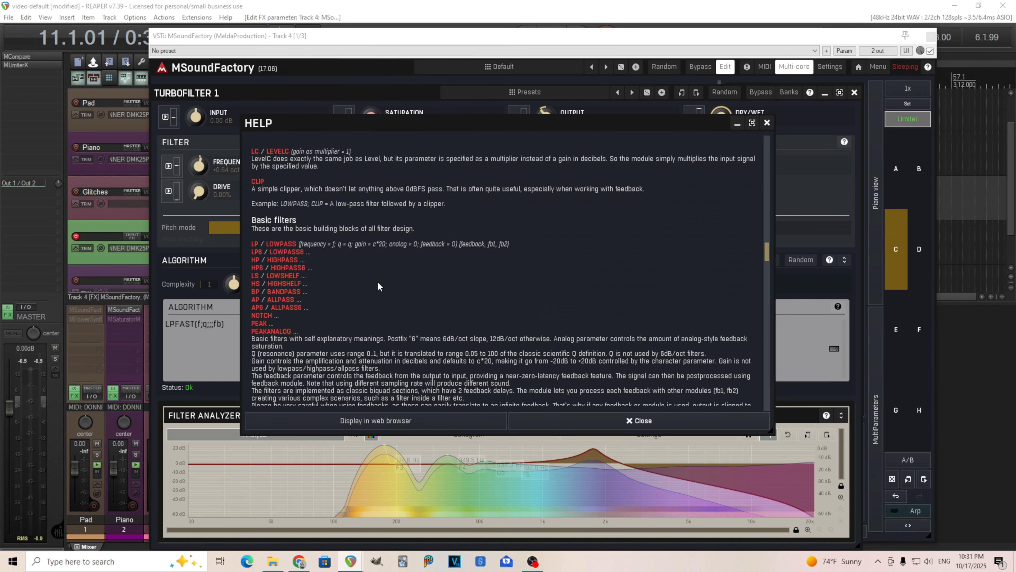
pyautogui.scroll(-2, 378, 283)
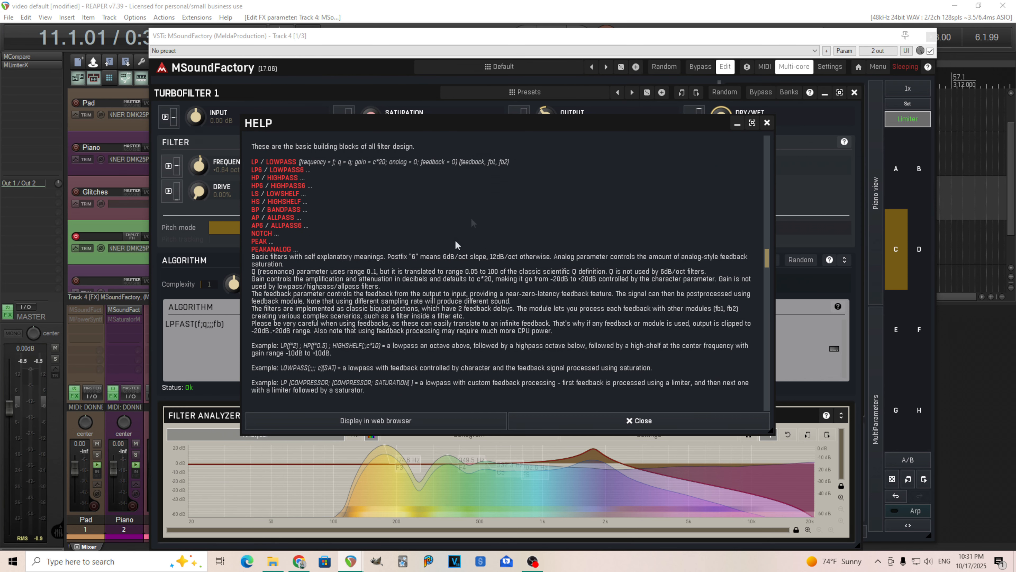
pyautogui.scroll(-4, 400, 289)
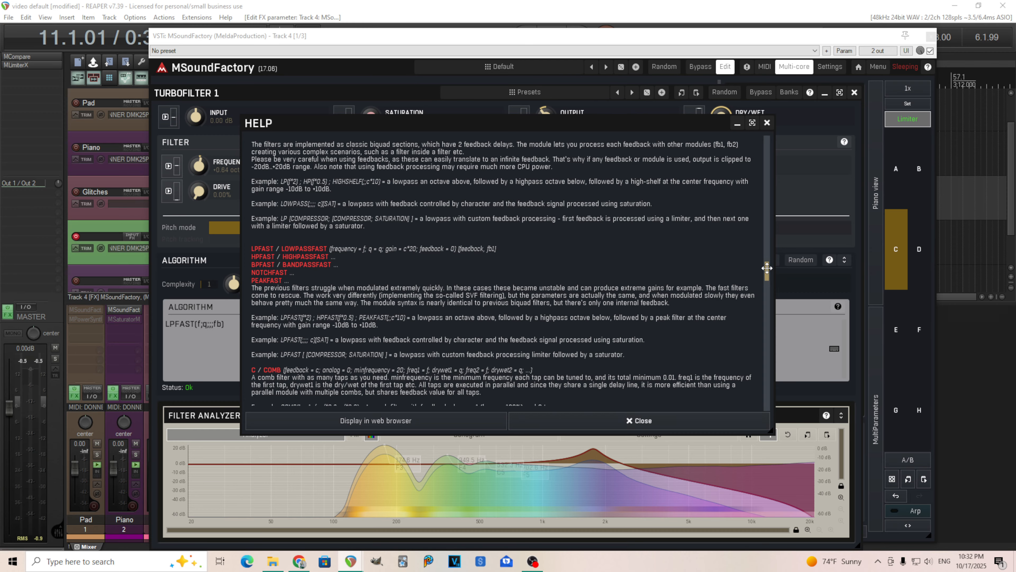
pyautogui.moveTo(766, 268); pyautogui.dragTo(769, 294)
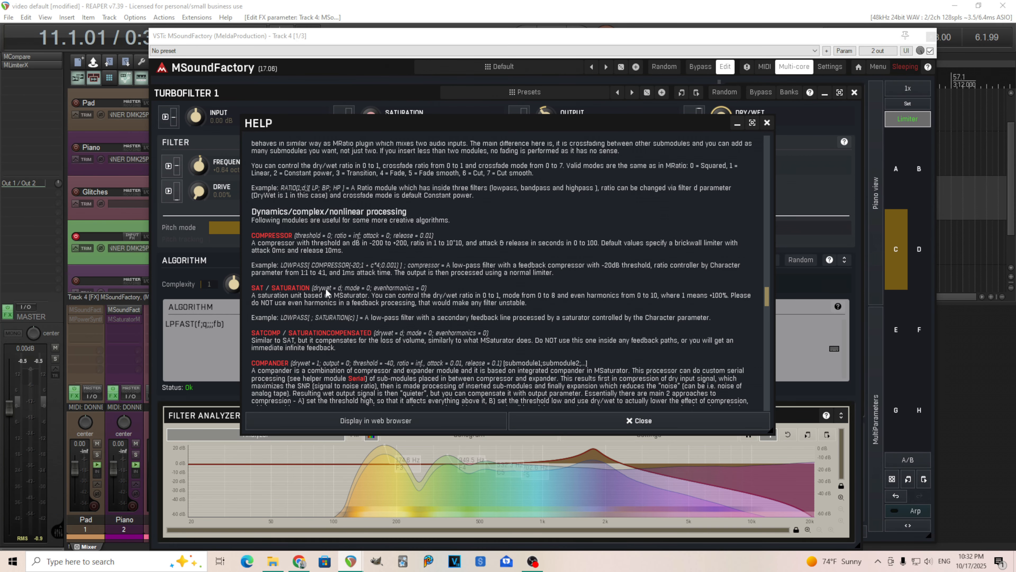
pyautogui.moveTo(290, 125); pyautogui.dragTo(364, 201)
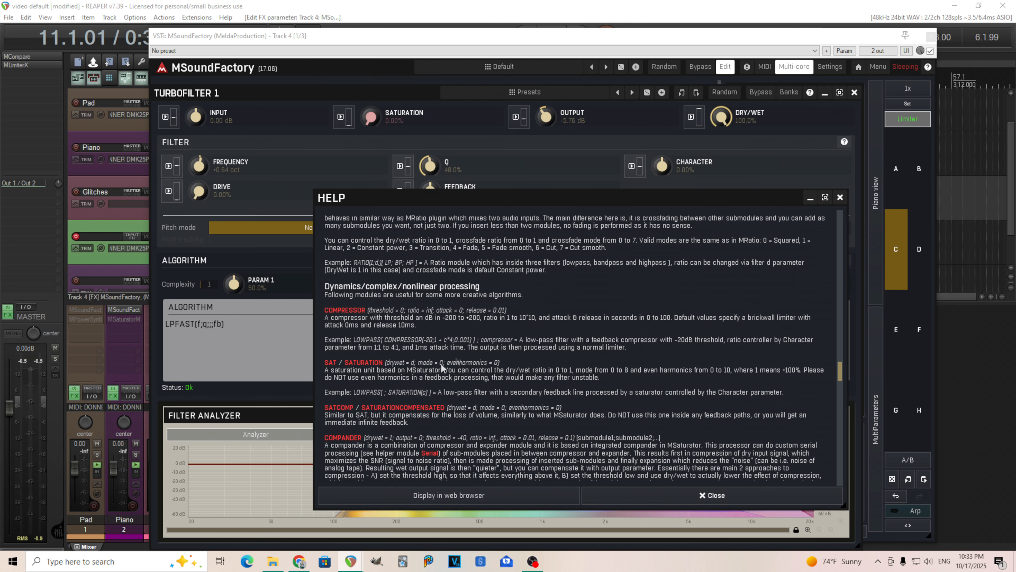
pyautogui.click(840, 197)
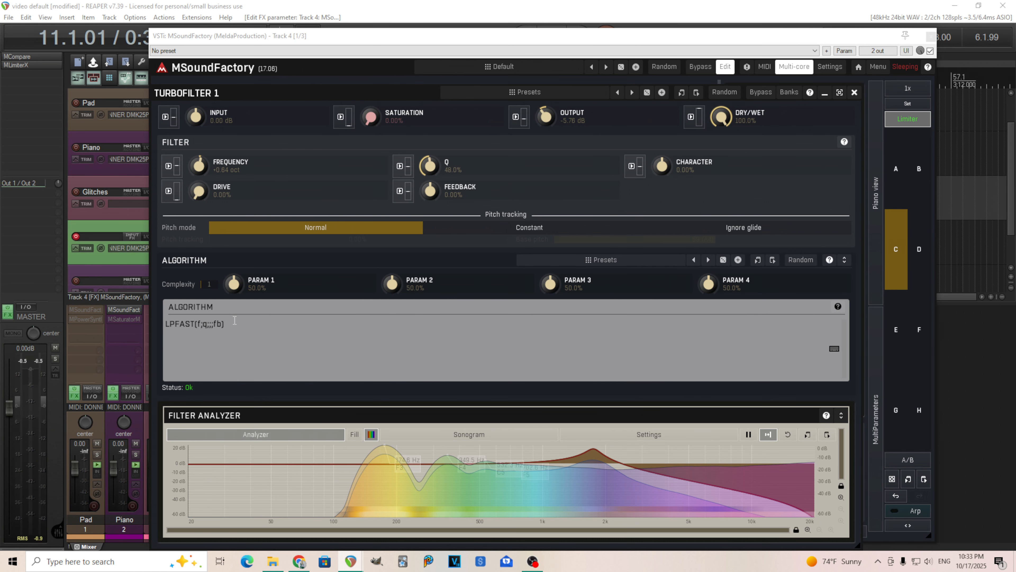
# Add a saturation module to the filter's feedback path so the algorithm reads LPFAST(f;q;;;fb)[sat(d;8)].
pyautogui.write('sat)')
pyautogui.press('Home')
pyautogui.write('_')
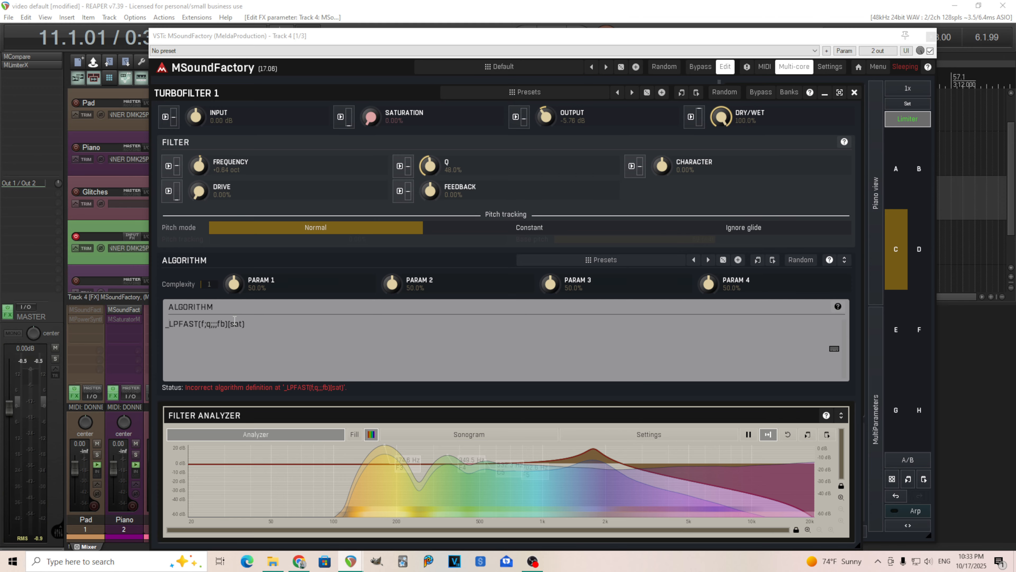
pyautogui.press('BackSpace')
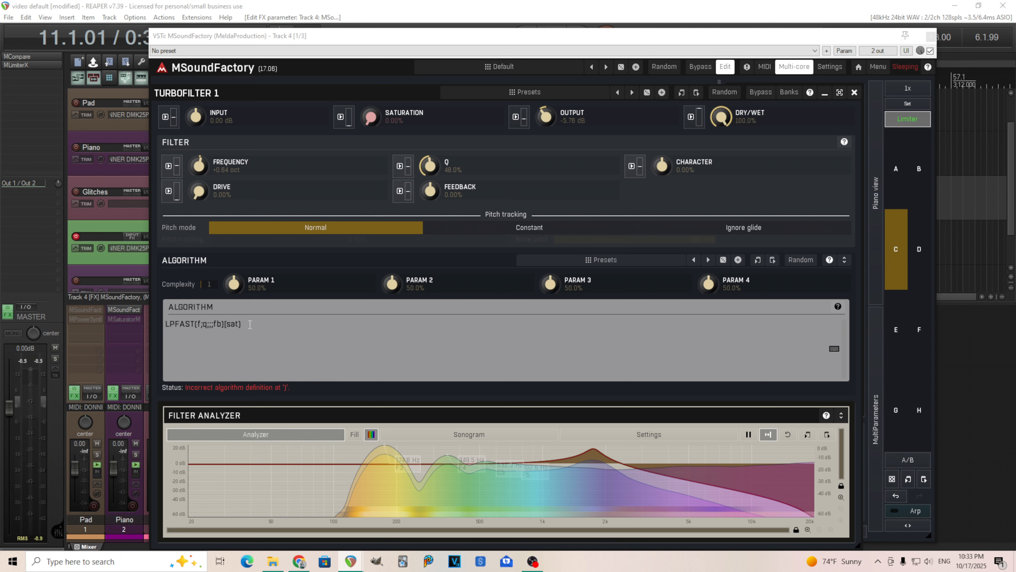
pyautogui.press('BackSpace')
pyautogui.write('(d;8)]')
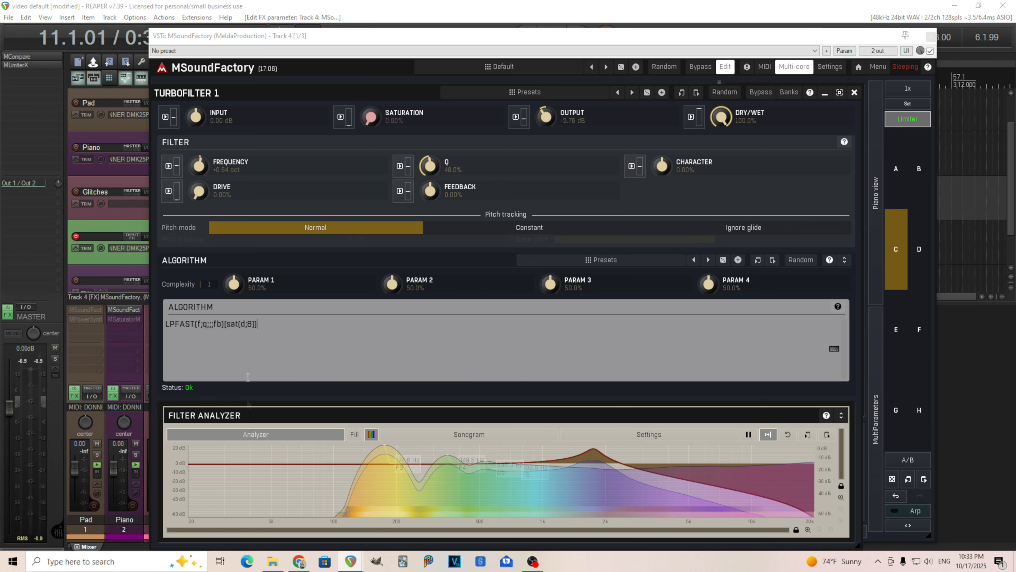
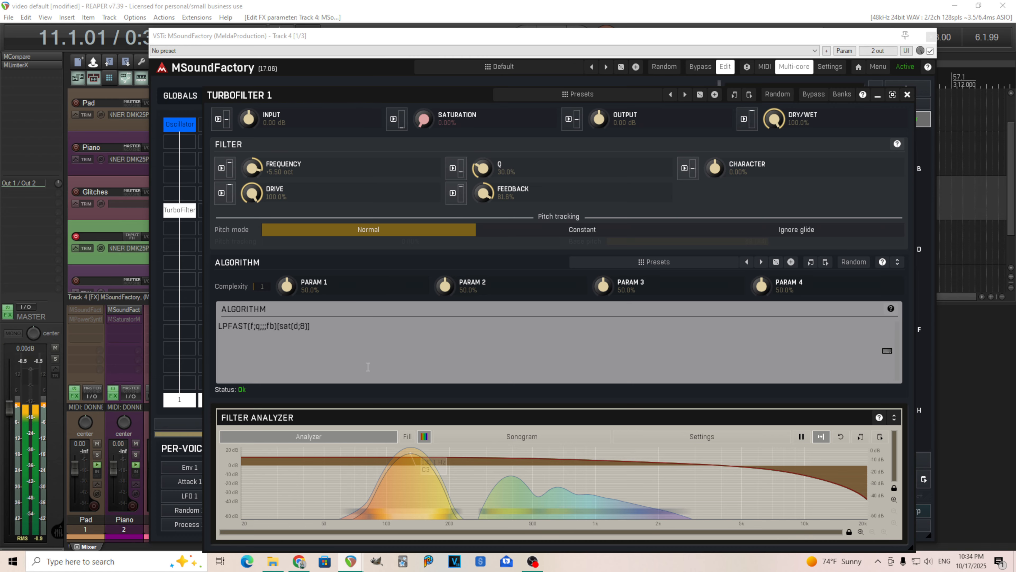
# Change the saturation mode in the algorithm's sat module to 2.
pyautogui.press('BackSpace')
pyautogui.write('2')
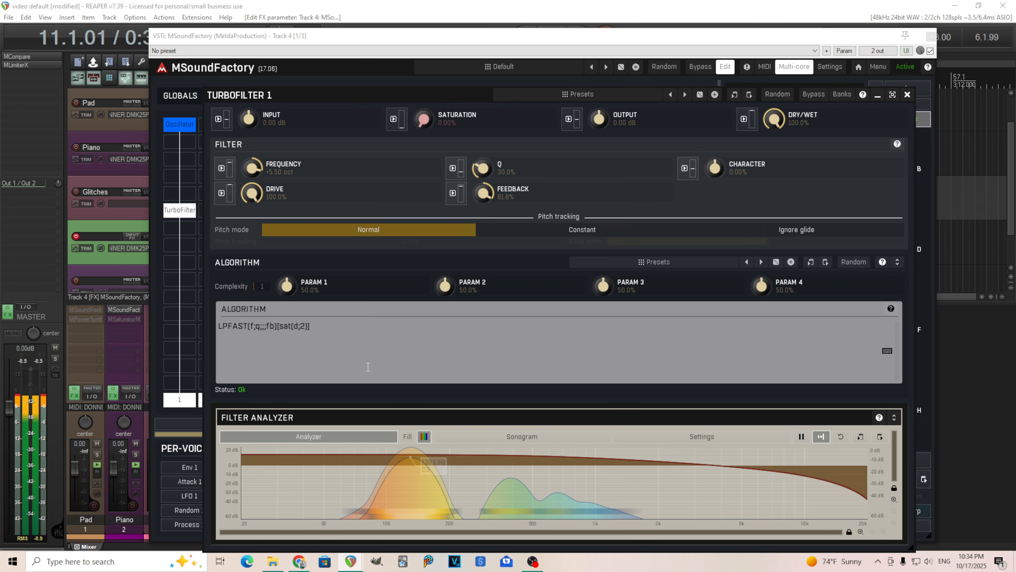
# Try saturation mode 5 and then mode 3 in the algorithm's sat module.
pyautogui.press('BackSpace')
pyautogui.write('5')
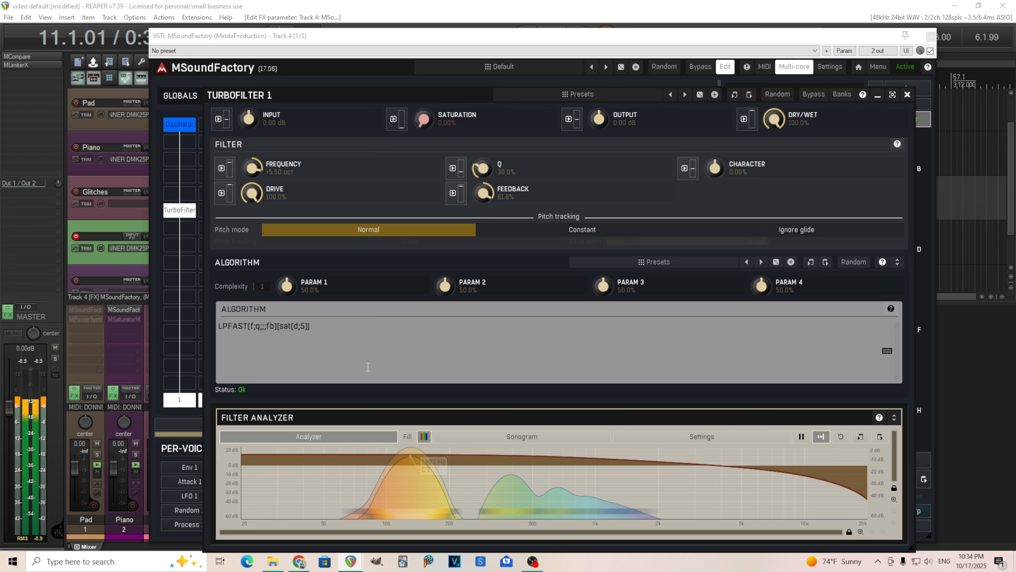
pyautogui.press('BackSpace')
pyautogui.write('3')
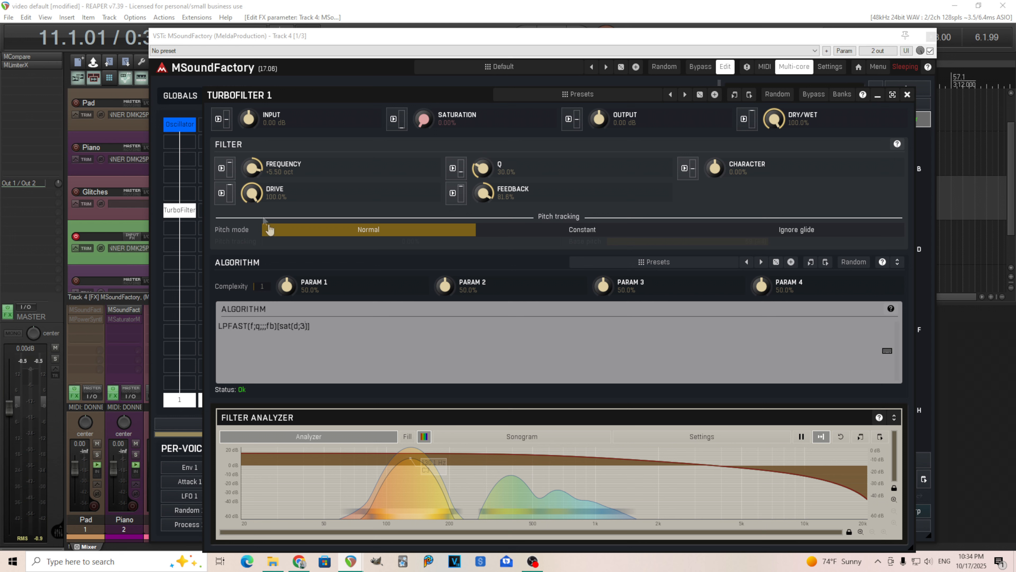
pyautogui.moveTo(256, 194)
pyautogui.mouseDown()
pyautogui.moveTo(257, 231)
pyautogui.moveTo(256, 194)
pyautogui.mouseUp()
# Reposition the TurboFilter window and set the saturation mode in the algorithm's sat module to 5.
pyautogui.moveTo(267, 99); pyautogui.dragTo(360, 400)
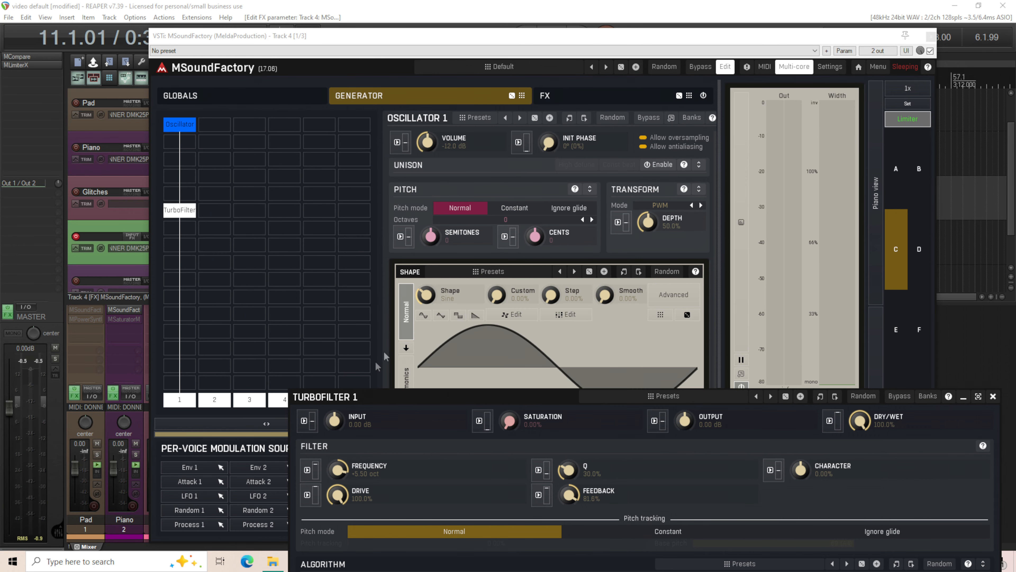
pyautogui.click(475, 316)
pyautogui.moveTo(363, 400); pyautogui.dragTo(248, 120)
pyautogui.doubleClick(275, 346)
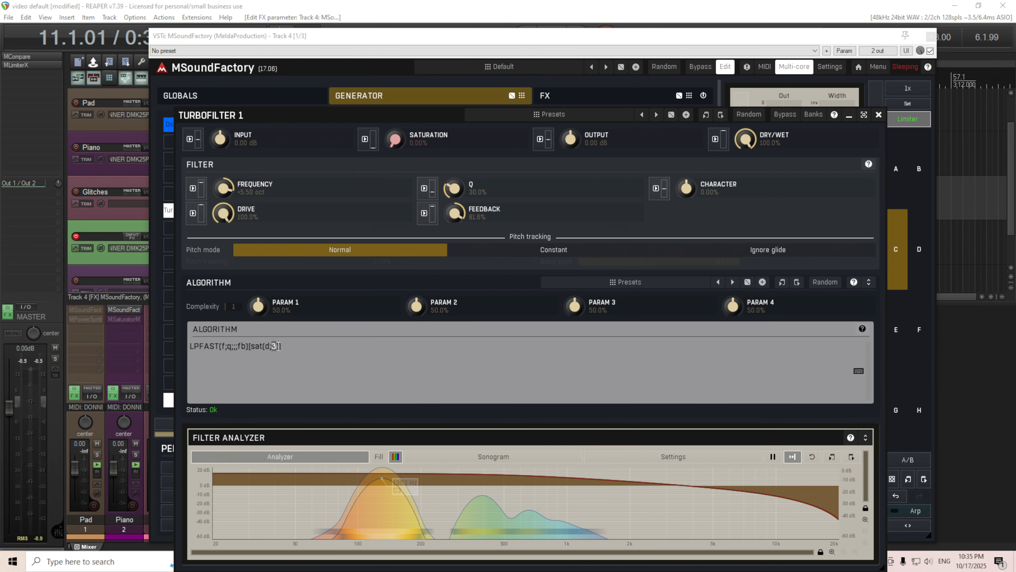
pyautogui.write('5')
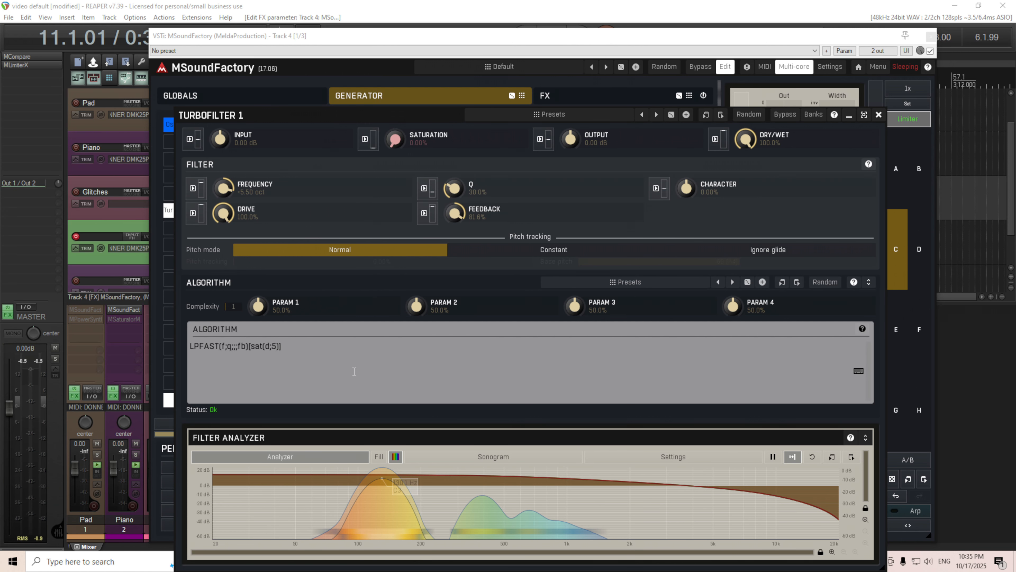
# Reset the filter's feedback to 0.00% and frequency to 0.00 oct, and raise Q to 55.2%.
pyautogui.doubleClick(464, 214)
pyautogui.moveTo(455, 188); pyautogui.dragTo(456, 168)
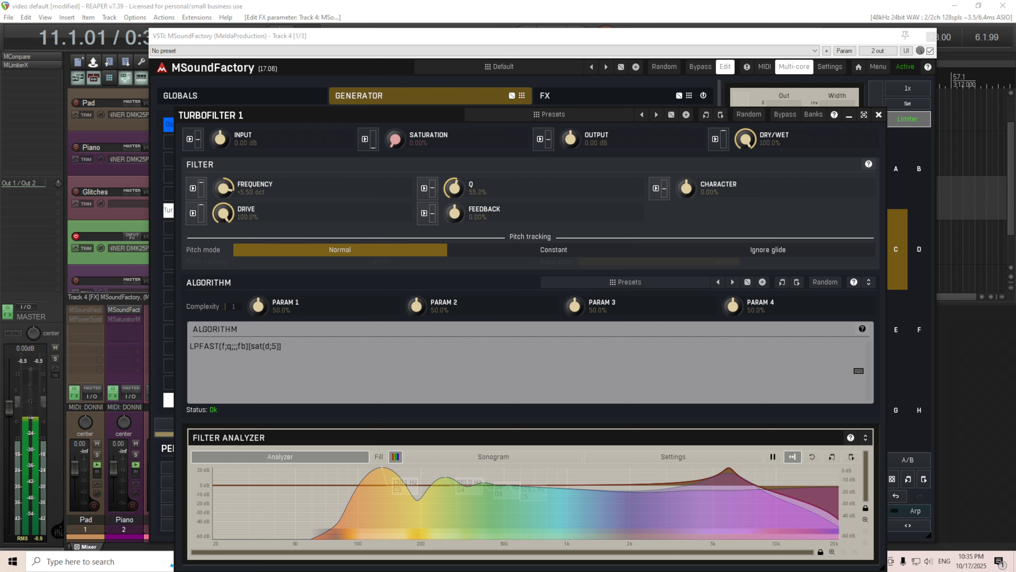
pyautogui.moveTo(223, 188); pyautogui.dragTo(224, 220)
pyautogui.doubleClick(229, 185)
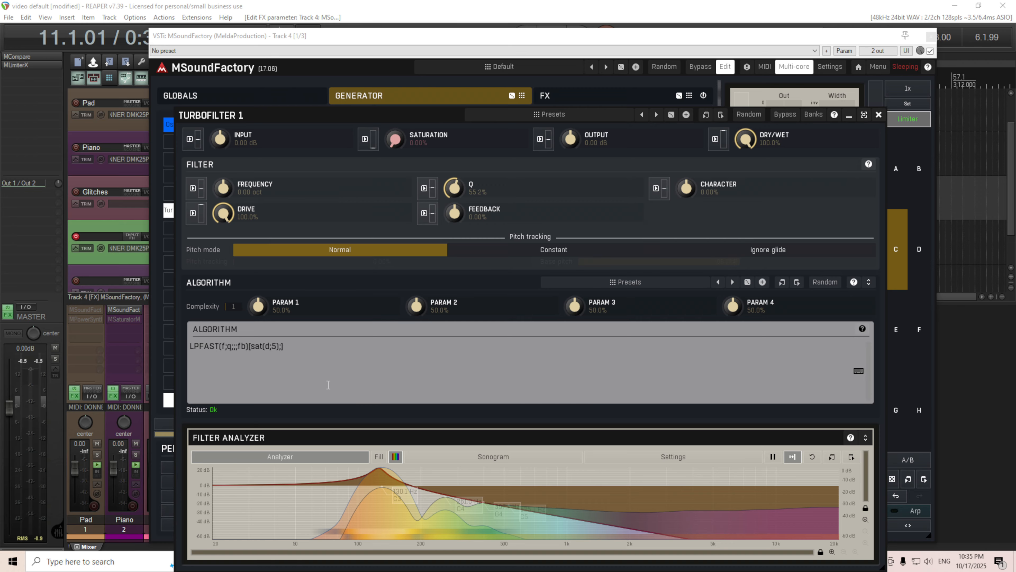
# Add a 200 Hz hp6 highpass after the saturation so the algorithm's feedback path reads [sat(d;5);hp6(200)].
pyautogui.write('hp')
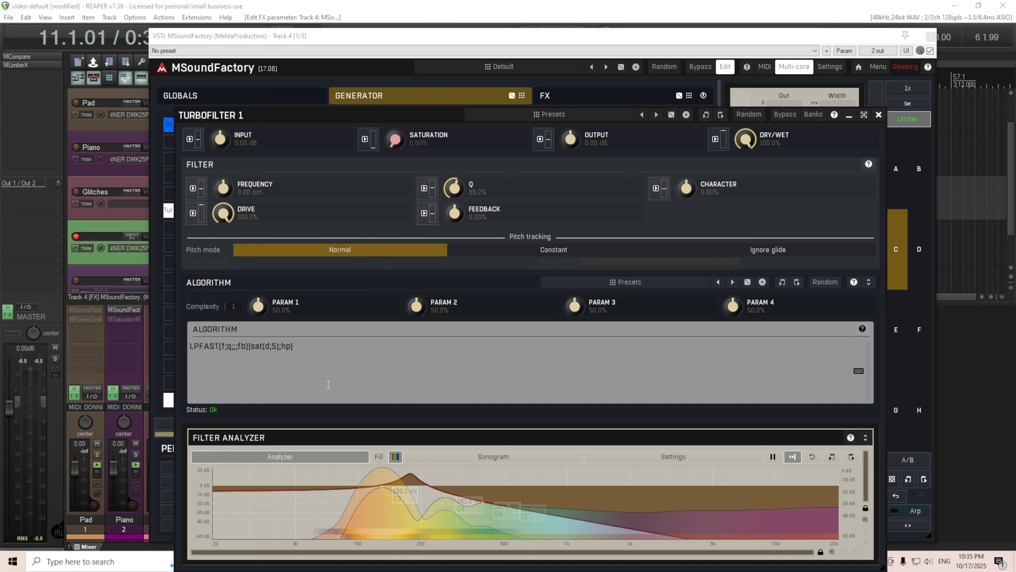
pyautogui.write('6(200)')
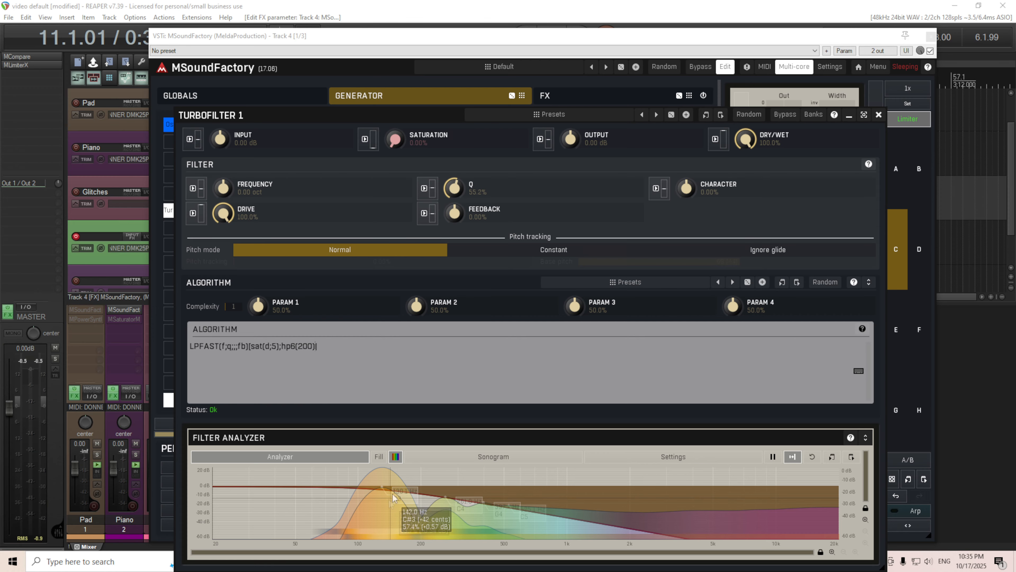
pyautogui.moveTo(249, 191)
pyautogui.mouseDown()
pyautogui.moveTo(249, 122)
pyautogui.moveTo(249, 190)
pyautogui.mouseUp()
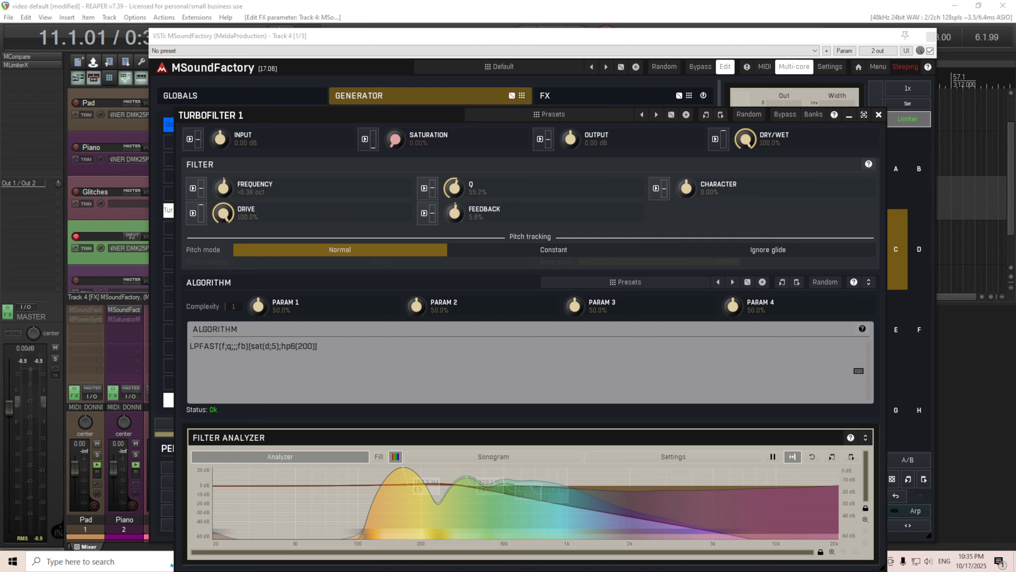
# Audition the highpassed feedback by raising the filter's frequency and its feedback to 47.2%.
pyautogui.moveTo(225, 188); pyautogui.dragTo(224, 131)
pyautogui.moveTo(459, 216); pyautogui.dragTo(458, 174)
pyautogui.moveTo(232, 216)
pyautogui.mouseDown()
pyautogui.moveTo(232, 312)
pyautogui.moveTo(232, 213)
pyautogui.moveTo(221, 190)
pyautogui.moveTo(221, 224)
pyautogui.mouseUp()
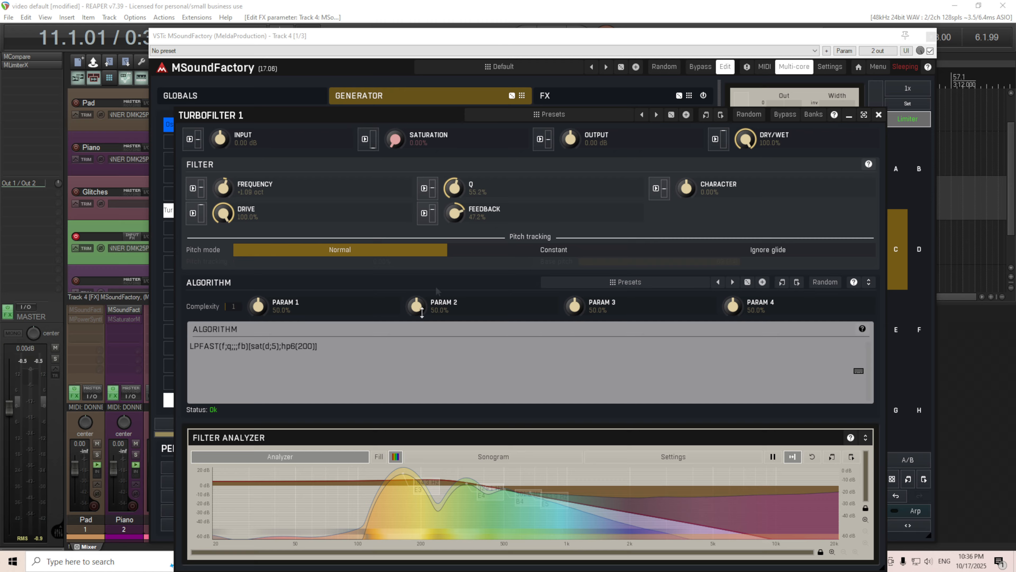
# Reset the filter's feedback to 0.00% and drive to 25.0%, and lower the frequency.
pyautogui.doubleClick(455, 212)
pyautogui.doubleClick(224, 213)
pyautogui.moveTo(226, 188)
pyautogui.mouseDown()
pyautogui.moveTo(226, 150)
pyautogui.moveTo(226, 196)
pyautogui.mouseUp()
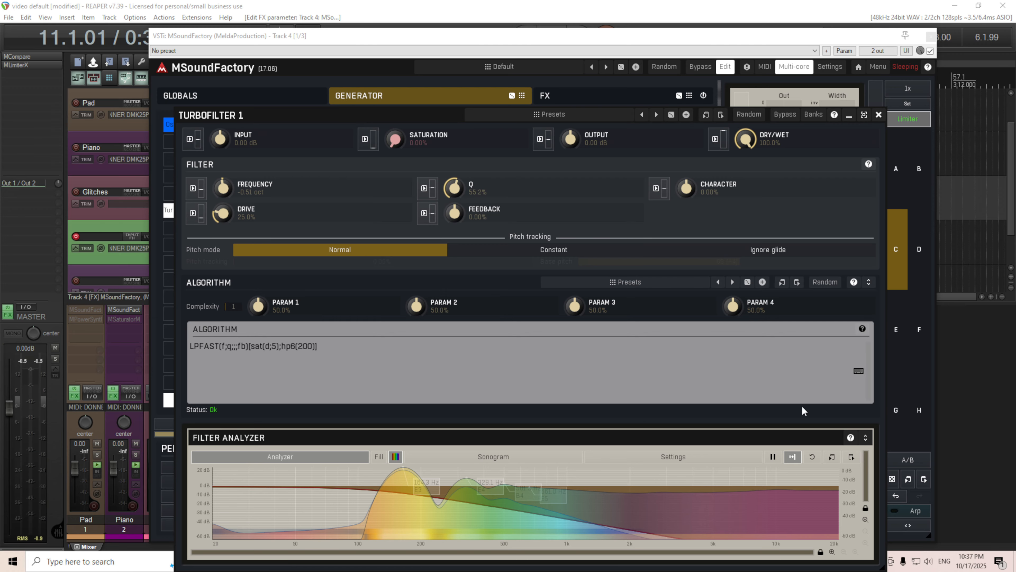
# Switch the filter's pitch mode to Constant and set its frequency to 700 Hz.
pyautogui.click(298, 346)
pyautogui.click(547, 252)
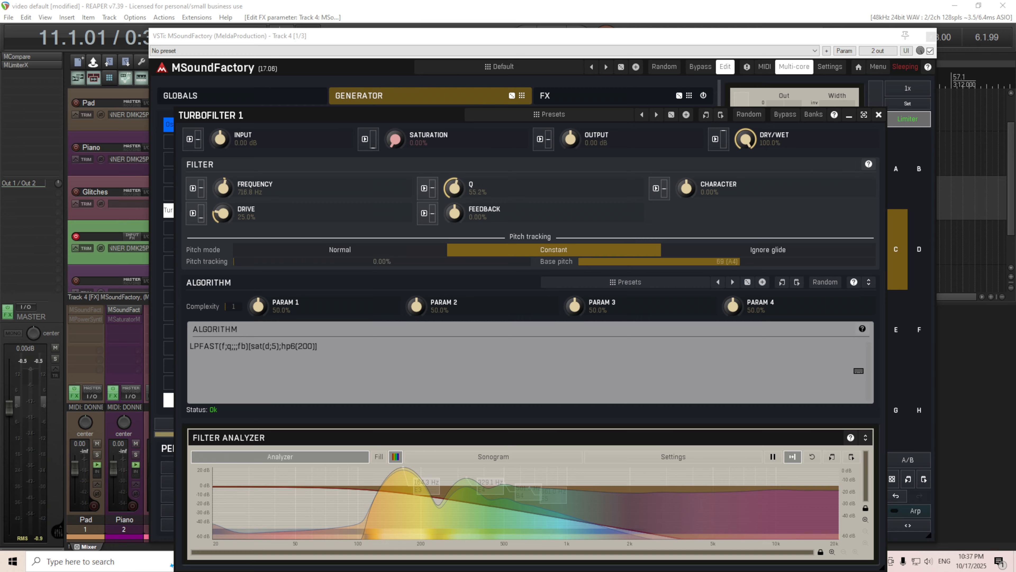
pyautogui.doubleClick(228, 188)
pyautogui.click(223, 255)
pyautogui.click(280, 306)
pyautogui.click(279, 306)
pyautogui.click(278, 378)
# Look up the basic mathematical functions in the algorithm help and replace the hp6 frequency with sqrt(f)*10.
pyautogui.click(854, 282)
pyautogui.moveTo(768, 147); pyautogui.dragTo(781, 201)
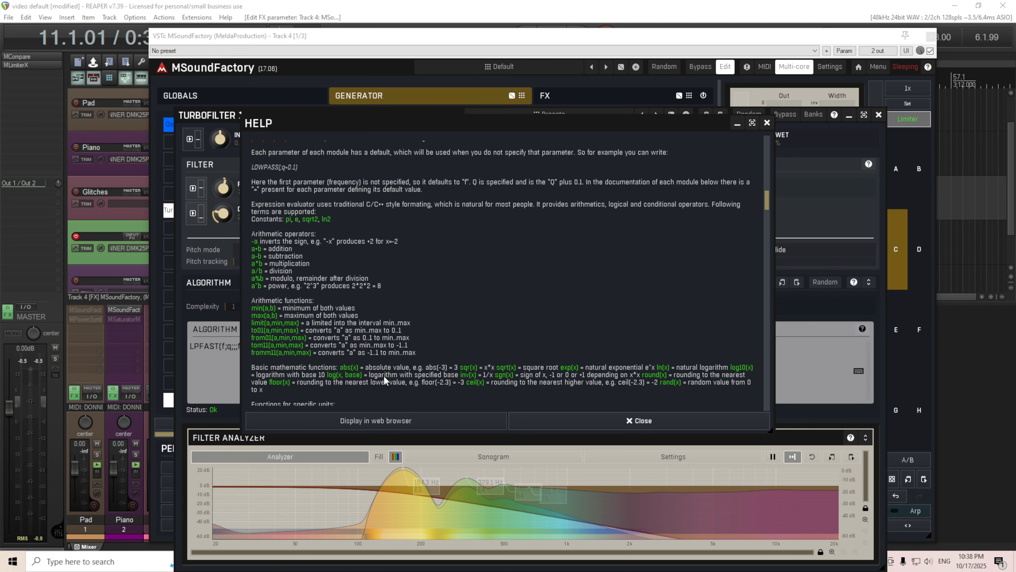
pyautogui.scroll(-2, 383, 375)
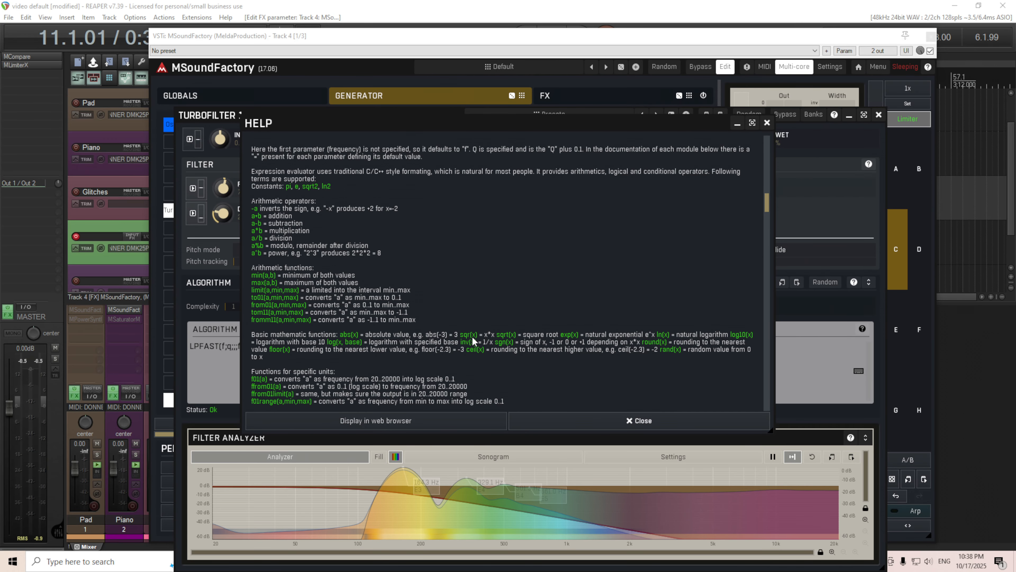
pyautogui.click(767, 122)
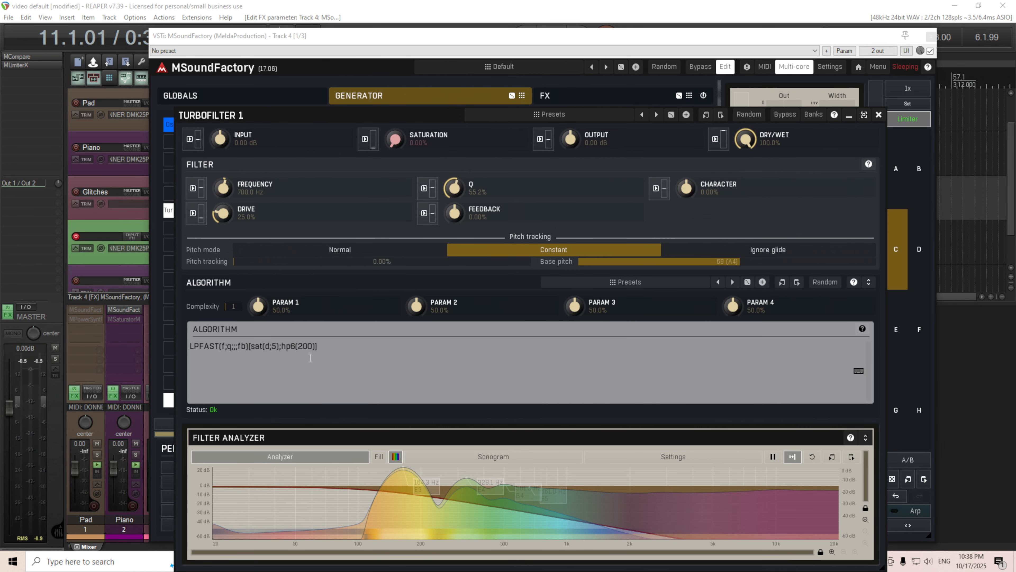
pyautogui.moveTo(300, 347); pyautogui.dragTo(315, 349)
pyautogui.write('sqr')
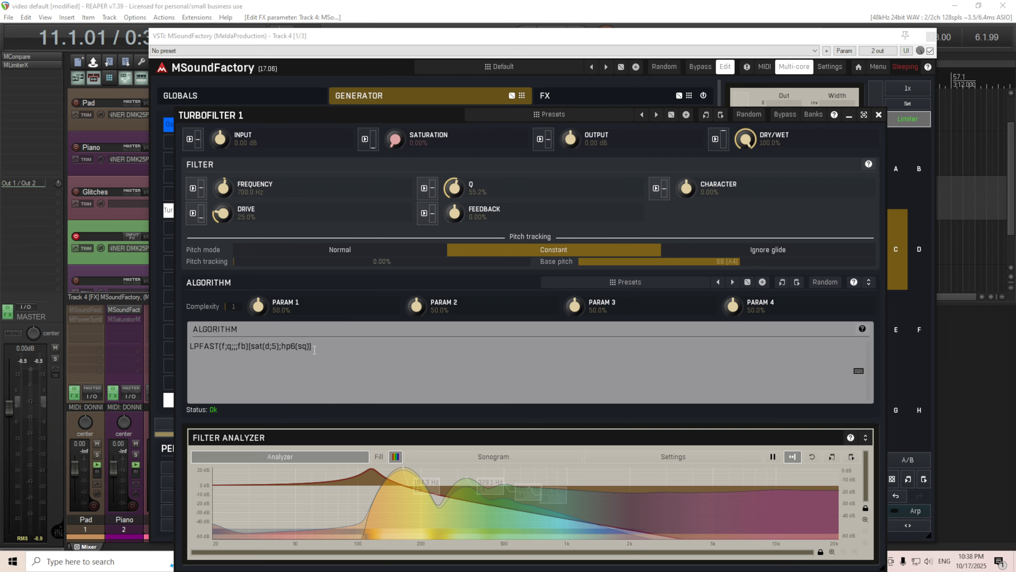
pyautogui.write('(f)')
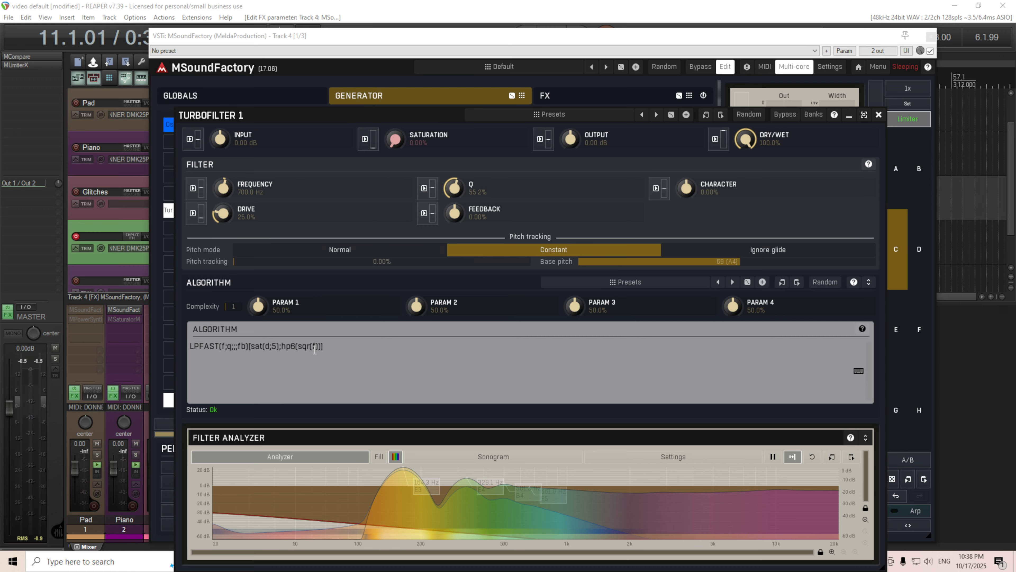
pyautogui.write('*10')
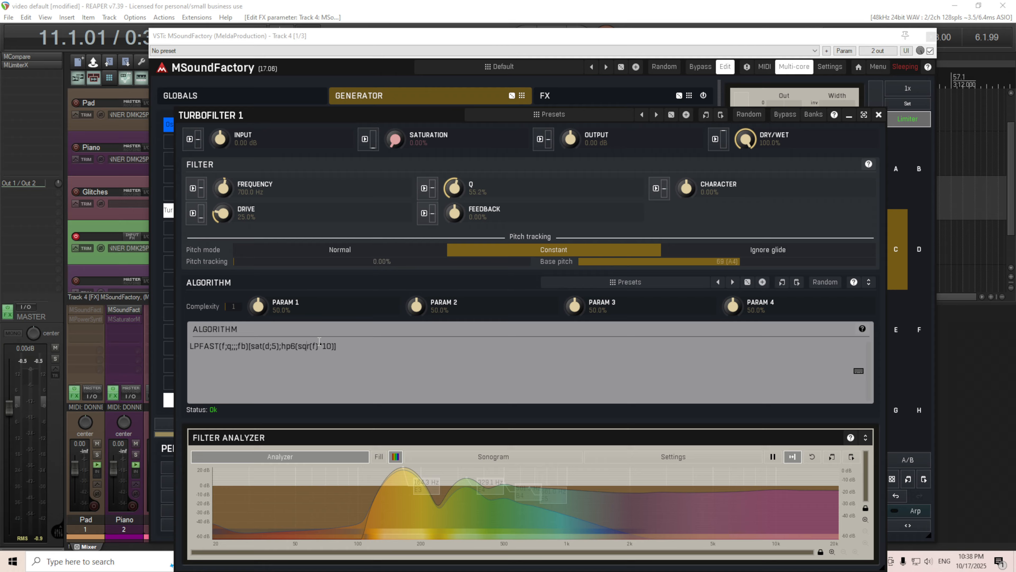
pyautogui.write('t')
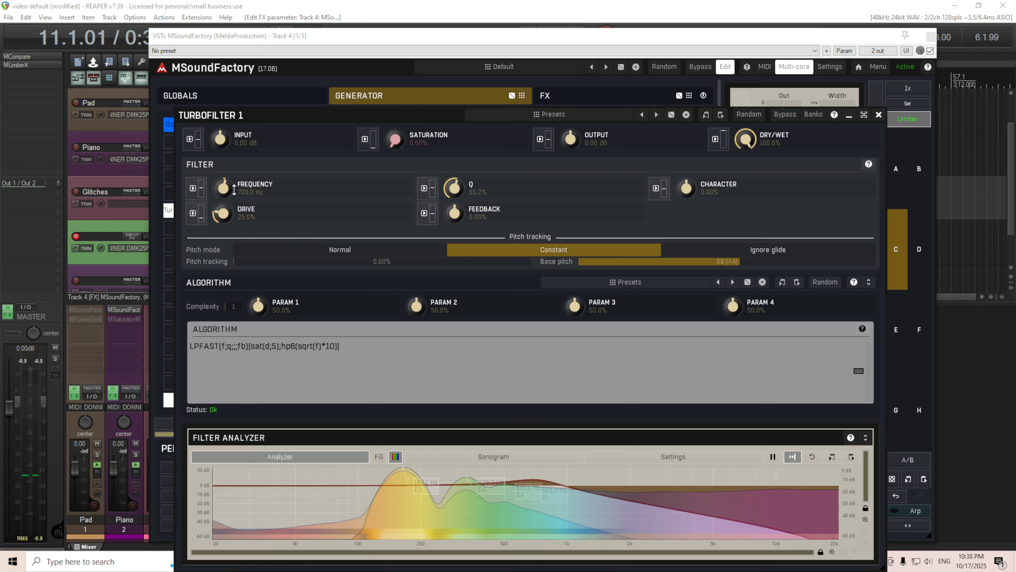
# Sweep the filter frequency low and high to test the tracking highpass, ending at 301.3 Hz with Q at 56.8%.
pyautogui.moveTo(228, 190); pyautogui.dragTo(228, 227)
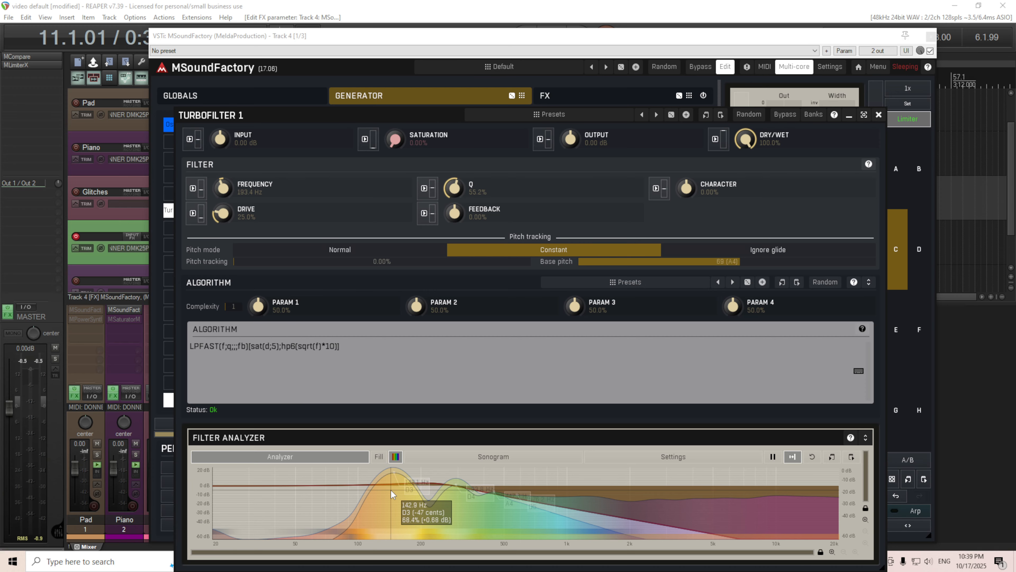
pyautogui.moveTo(225, 191); pyautogui.dragTo(225, 113)
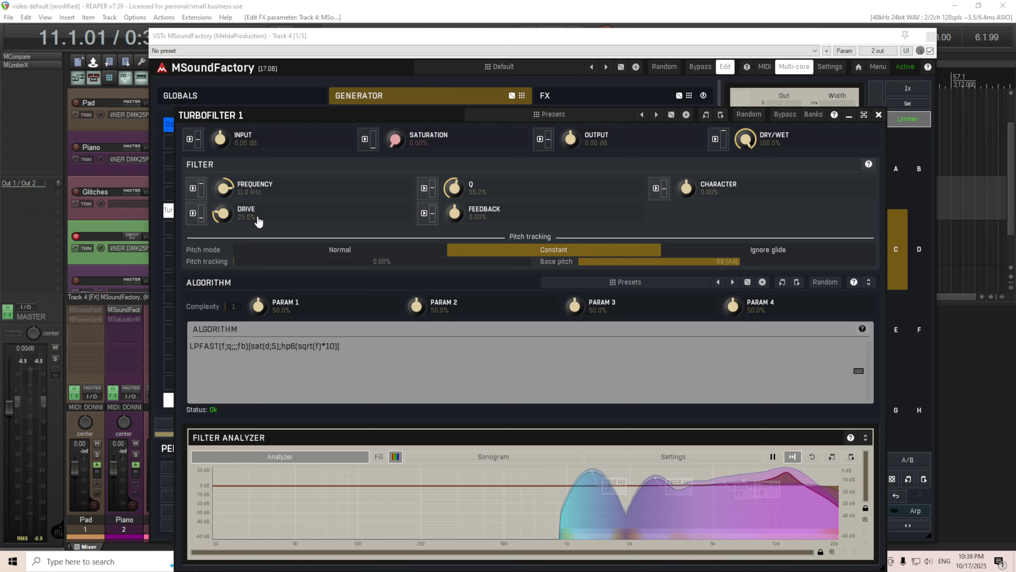
pyautogui.moveTo(228, 187); pyautogui.dragTo(227, 217)
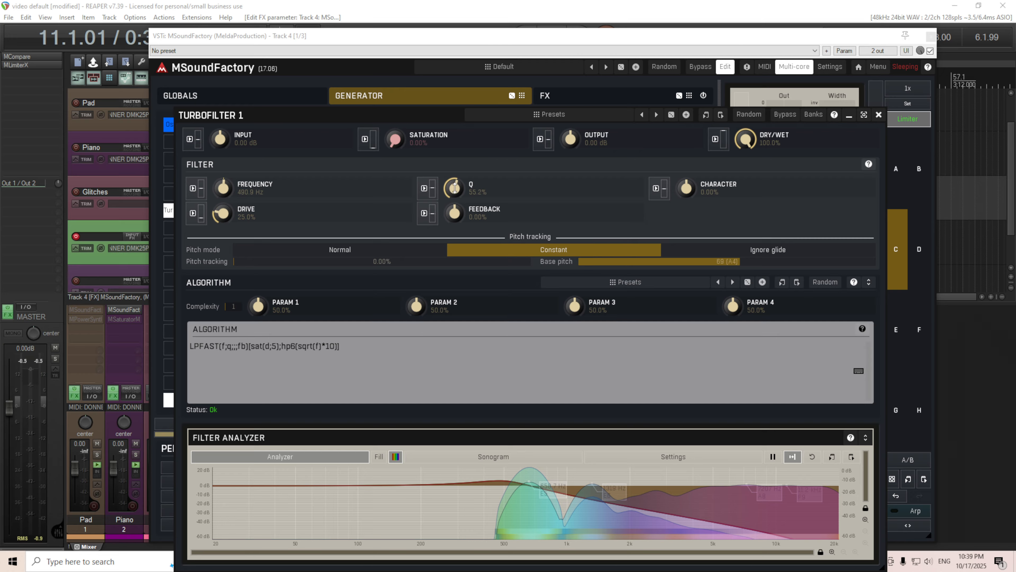
pyautogui.moveTo(454, 188); pyautogui.dragTo(454, 186)
pyautogui.moveTo(223, 188)
pyautogui.mouseDown()
pyautogui.moveTo(223, 156)
pyautogui.moveTo(223, 196)
pyautogui.mouseUp()
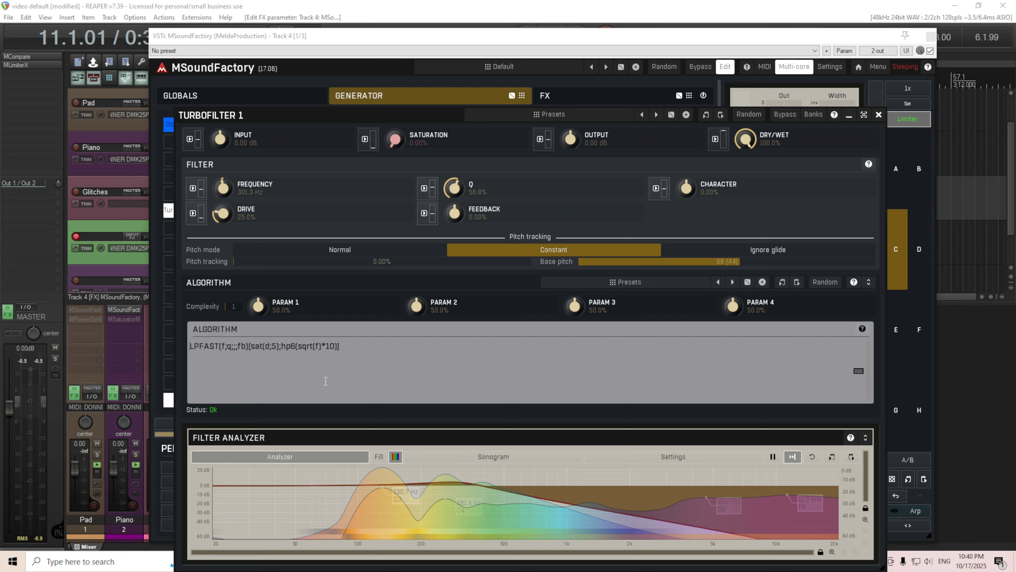
# Double the lowpass by prefixing LPFAST with 2 in the algorithm, and raise the filter frequency to 1140 Hz.
pyautogui.write('2')
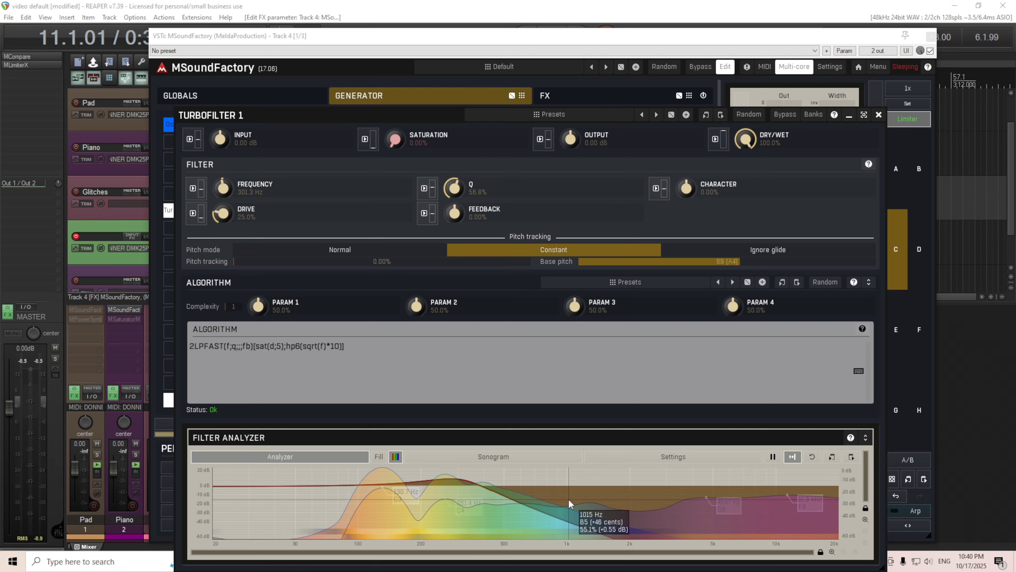
pyautogui.press('BackSpace')
pyautogui.write('2')
pyautogui.moveTo(227, 187); pyautogui.dragTo(227, 160)
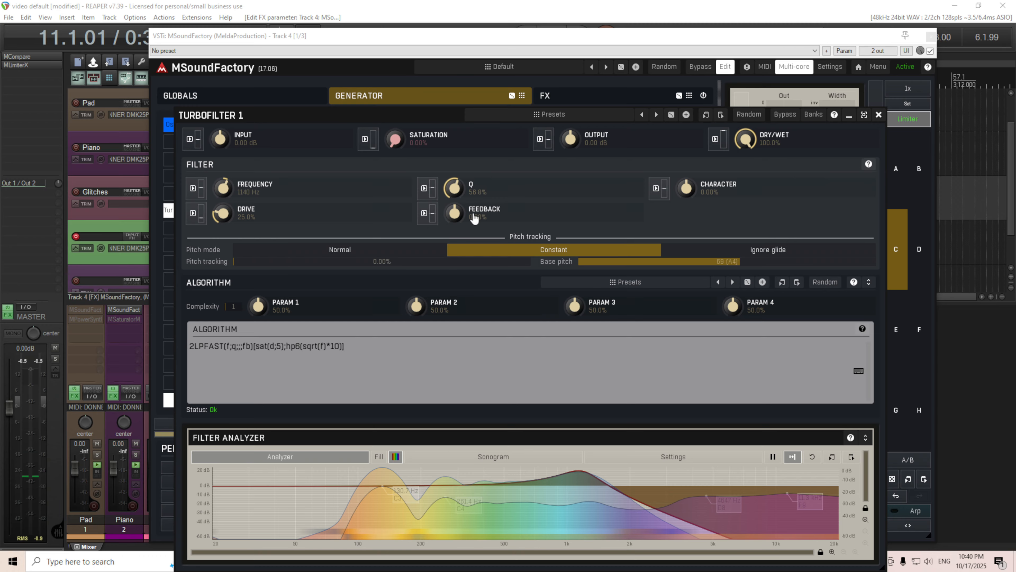
# Audition feedback changes on the doubled lowpass and return the feedback to 0.00%.
pyautogui.moveTo(458, 209)
pyautogui.mouseDown()
pyautogui.moveTo(459, 172)
pyautogui.moveTo(458, 209)
pyautogui.mouseUp()
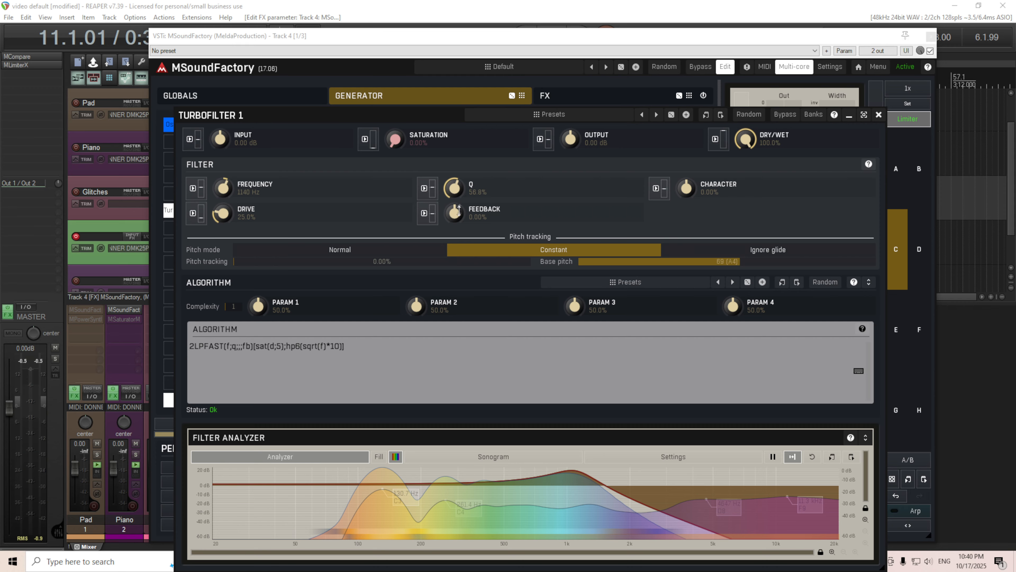
pyautogui.moveTo(458, 212)
pyautogui.mouseDown()
pyautogui.moveTo(458, 255)
pyautogui.moveTo(458, 213)
pyautogui.mouseUp()
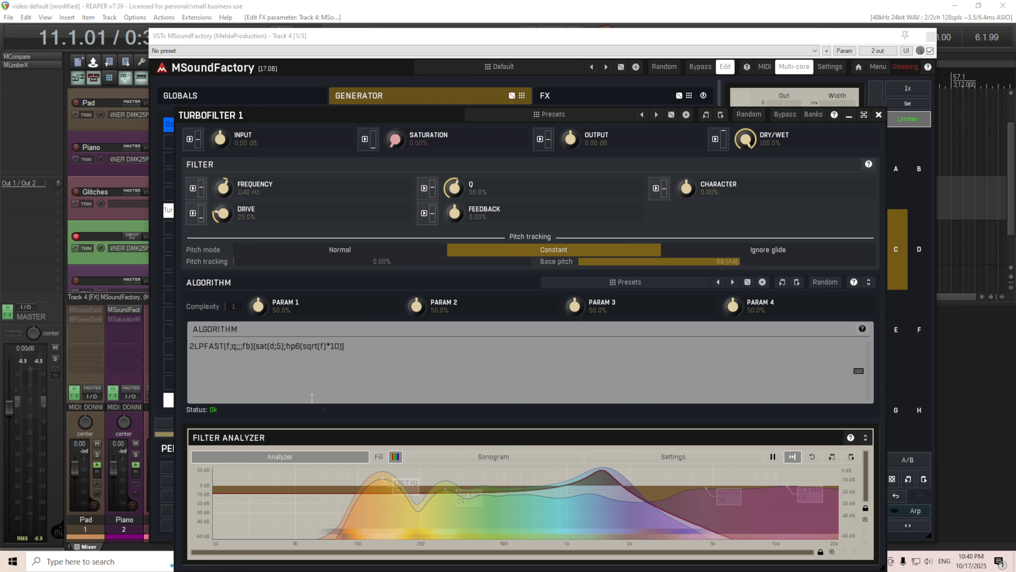
pyautogui.moveTo(460, 210)
pyautogui.mouseDown()
pyautogui.moveTo(460, 249)
pyautogui.moveTo(460, 211)
pyautogui.mouseUp()
# Look up the absolute value function in the algorithm help and replace the feedback parameter fb with abs(fb).
pyautogui.click(853, 282)
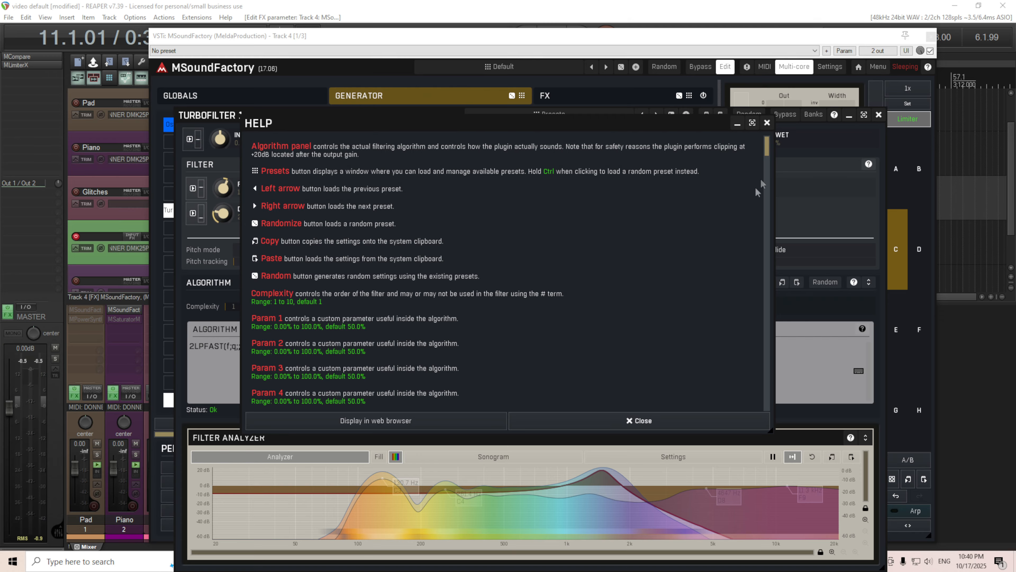
pyautogui.moveTo(766, 154); pyautogui.dragTo(771, 208)
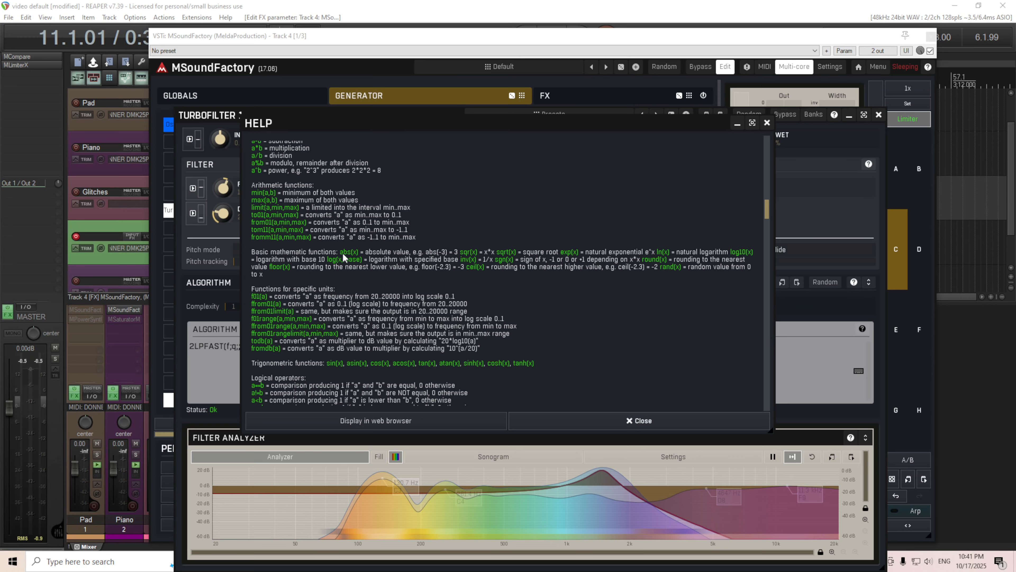
pyautogui.click(767, 122)
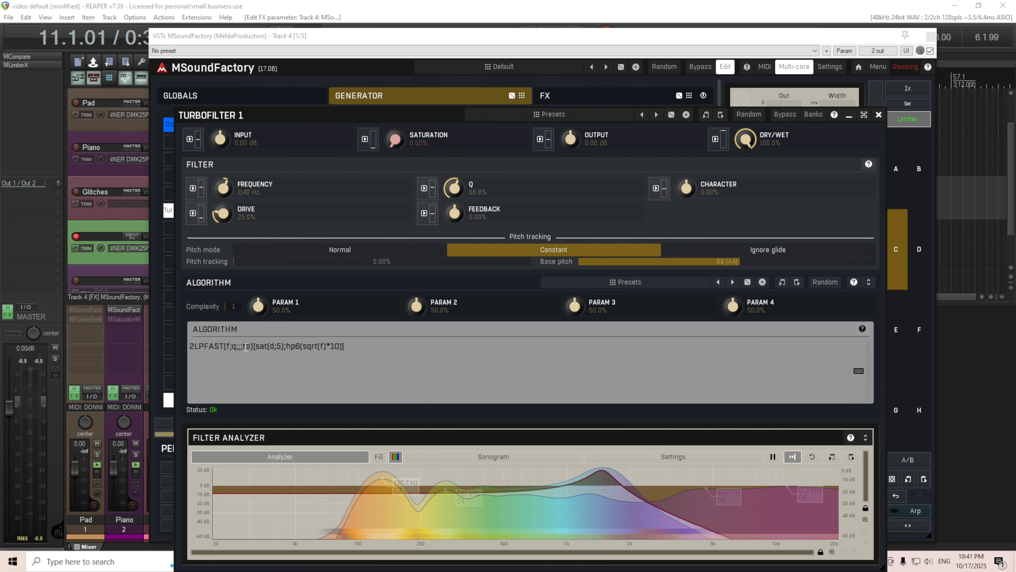
pyautogui.write('abs(fb')
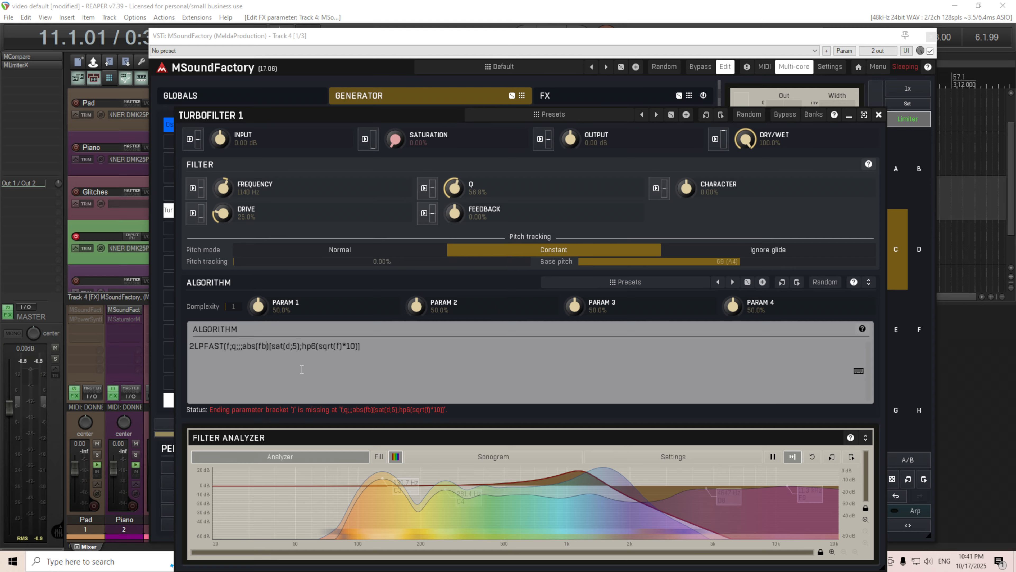
pyautogui.write(')')
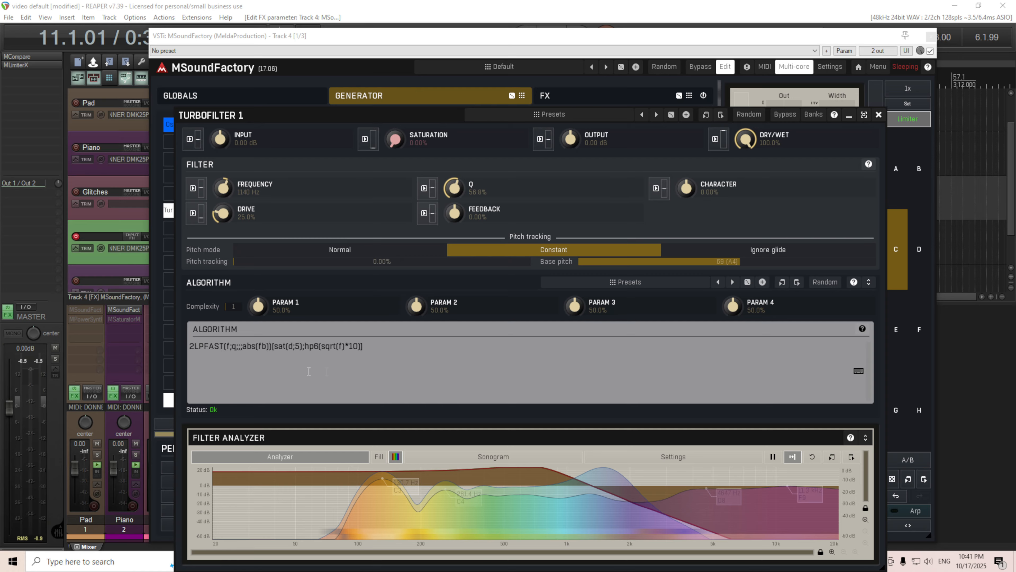
# Audition the feedback and remove the 2 prefix so the algorithm reads LPFAST(f;q;;;abs(fb))[sat(d;5);hp6(sqrt(f)*10)].
pyautogui.moveTo(454, 213)
pyautogui.mouseDown()
pyautogui.moveTo(455, 176)
pyautogui.moveTo(454, 250)
pyautogui.moveTo(455, 207)
pyautogui.mouseUp()
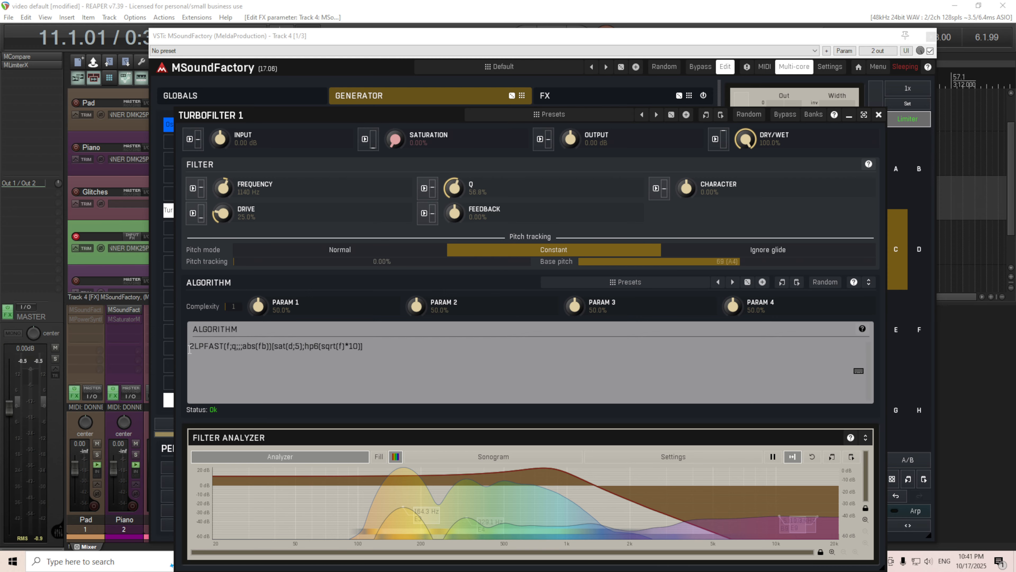
pyautogui.moveTo(190, 350); pyautogui.dragTo(197, 351)
pyautogui.press('BackSpace')
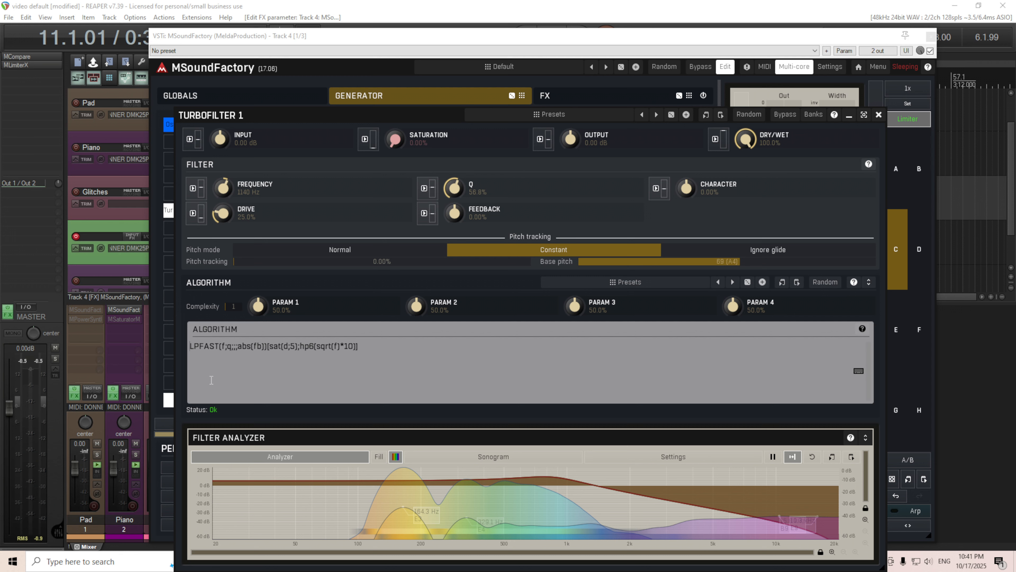
# Try adding a 6 dB/oct lowpass ahead of the fast lowpass by prefixing the algorithm with lp6;.
pyautogui.write('lp')
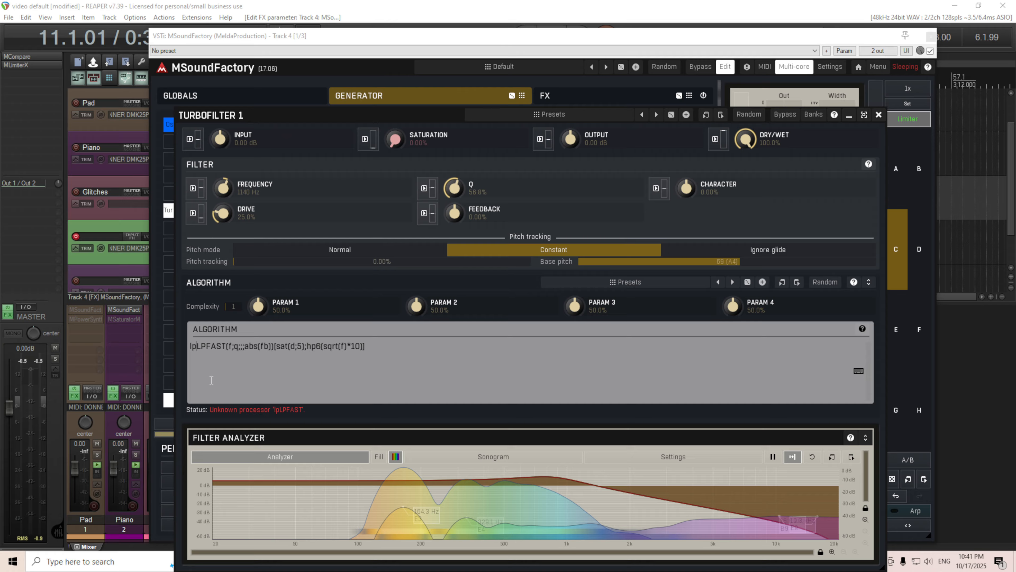
pyautogui.write('6')
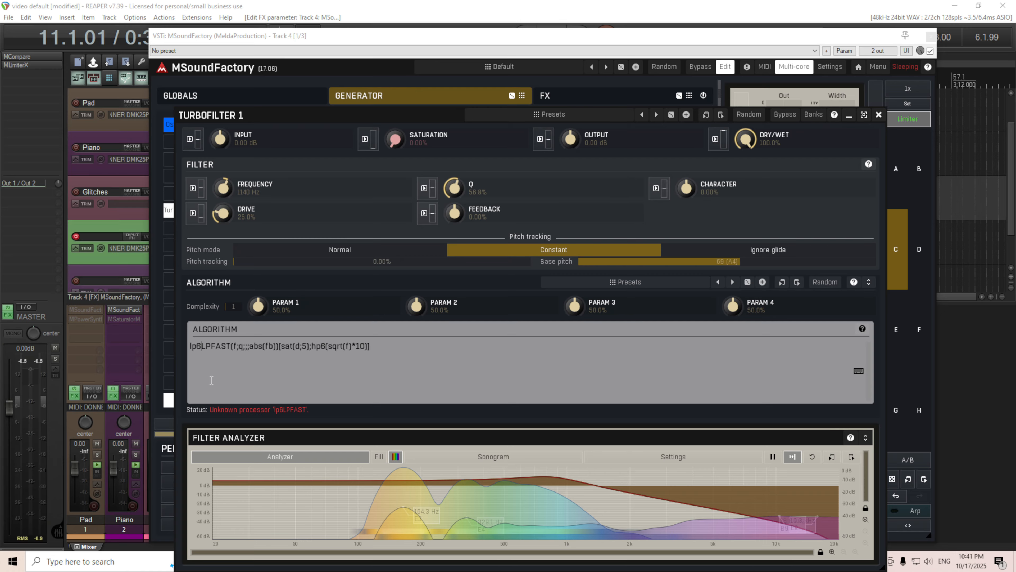
pyautogui.write(';')
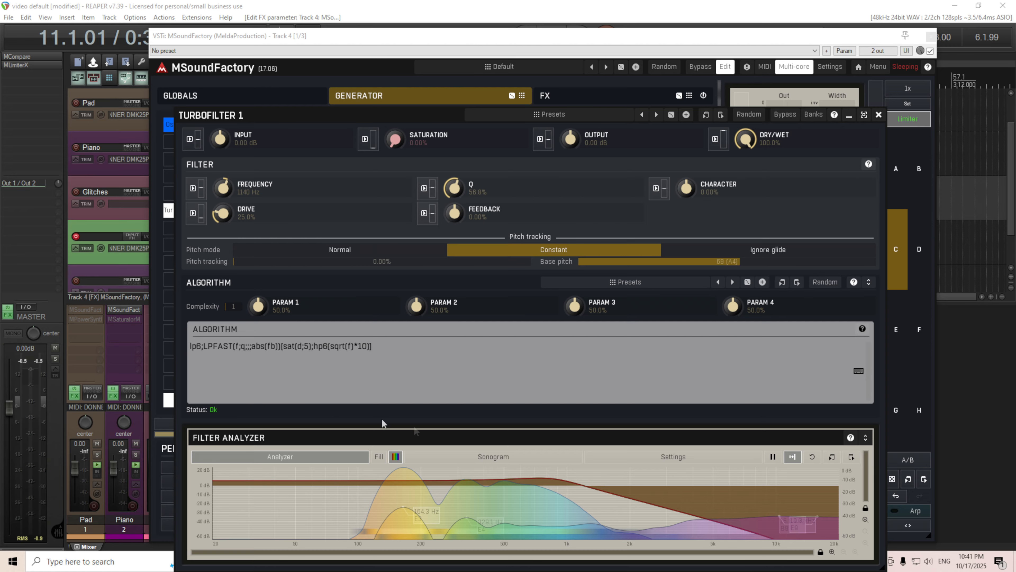
# Audition the two lowpasses in series with Q at 100.0% and frequency at 4128 Hz, then return the feedback to 0.00%.
pyautogui.moveTo(232, 196); pyautogui.dragTo(232, 222)
pyautogui.moveTo(382, 221); pyautogui.dragTo(381, 177)
pyautogui.moveTo(454, 188); pyautogui.dragTo(454, 156)
pyautogui.moveTo(223, 188)
pyautogui.mouseDown()
pyautogui.moveTo(223, 174)
pyautogui.moveTo(223, 218)
pyautogui.moveTo(223, 177)
pyautogui.mouseUp()
pyautogui.moveTo(455, 213)
pyautogui.mouseDown()
pyautogui.moveTo(454, 192)
pyautogui.moveTo(454, 229)
pyautogui.mouseUp()
pyautogui.doubleClick(453, 207)
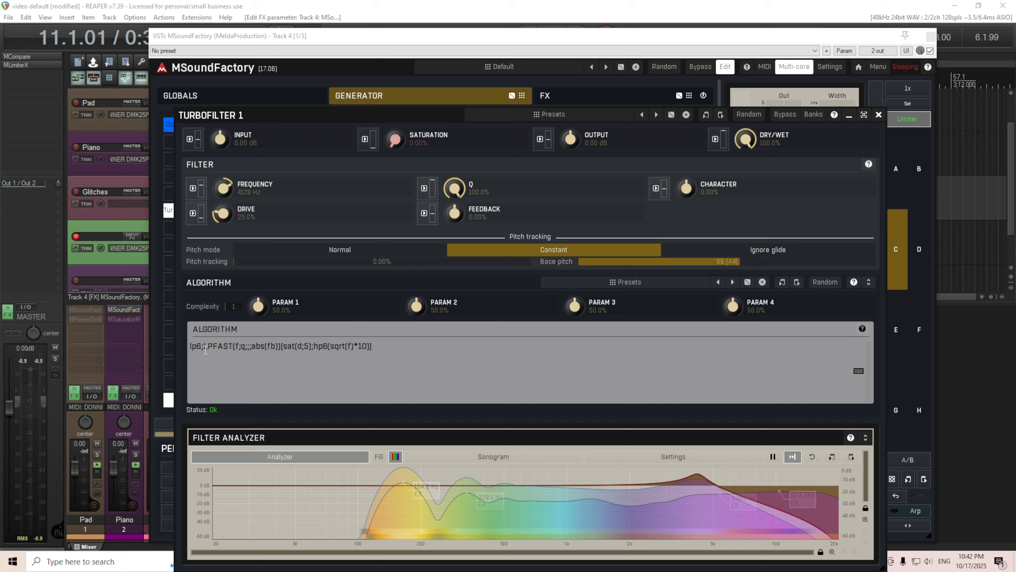
# Replace the lp6; prefix with 3 to try a tripled fast lowpass, and lower Q to 36.8%.
pyautogui.moveTo(205, 349); pyautogui.dragTo(185, 349)
pyautogui.press('BackSpace')
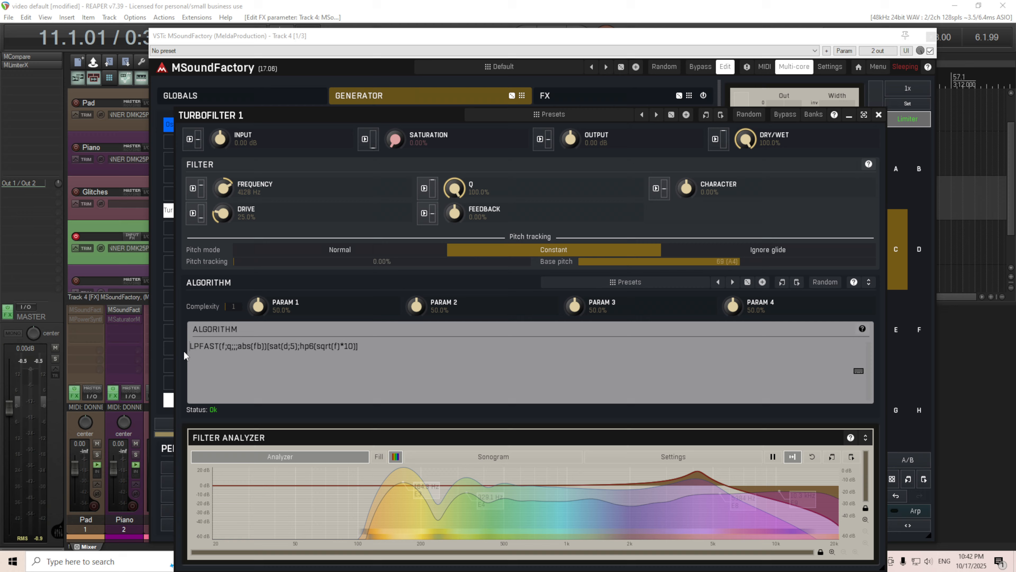
pyautogui.write('3')
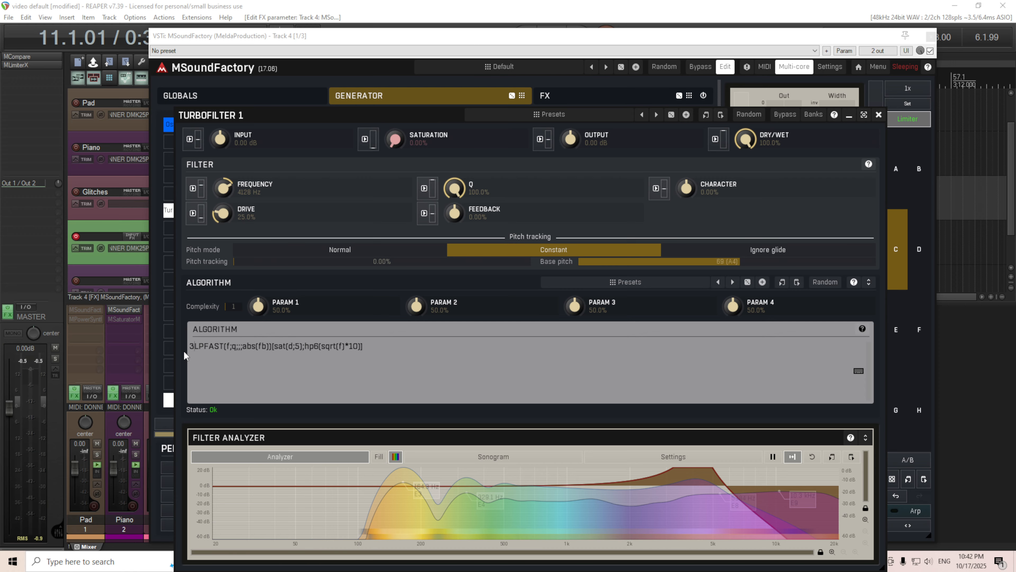
pyautogui.moveTo(464, 191); pyautogui.dragTo(464, 250)
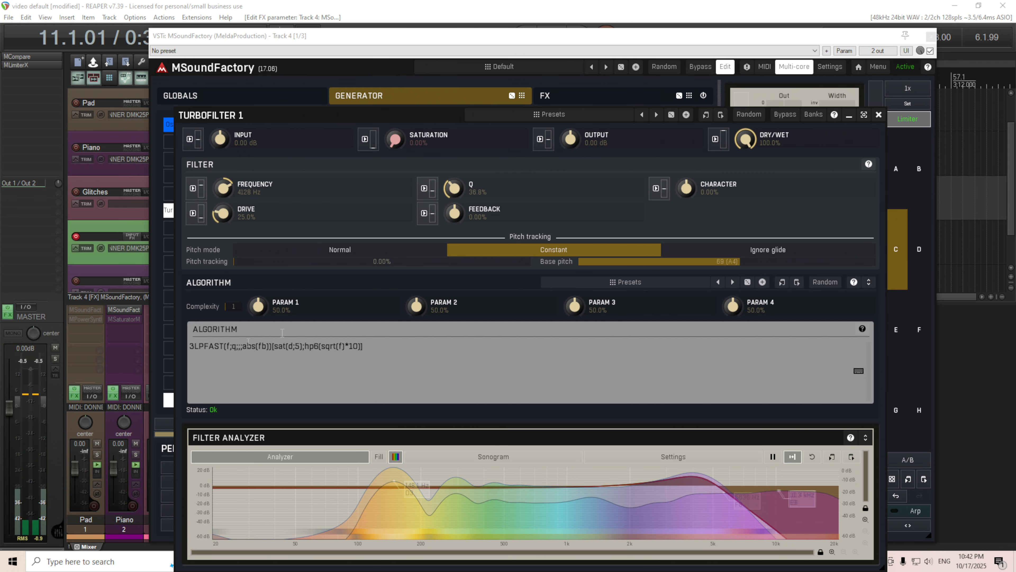
# Replace the 3 prefix with 2 so the algorithm reads 2LPFAST(f;q;;;abs(fb))[sat(d;5);hp6(sqrt(f)*10)].
pyautogui.click(191, 346)
pyautogui.write('2')
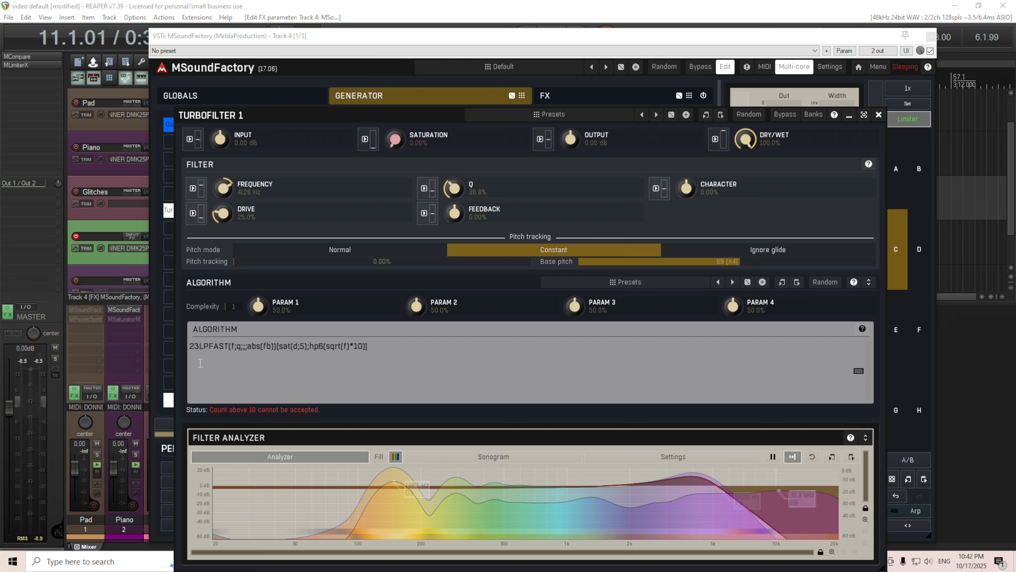
pyautogui.press('BackSpace')
pyautogui.press('BackSpace')
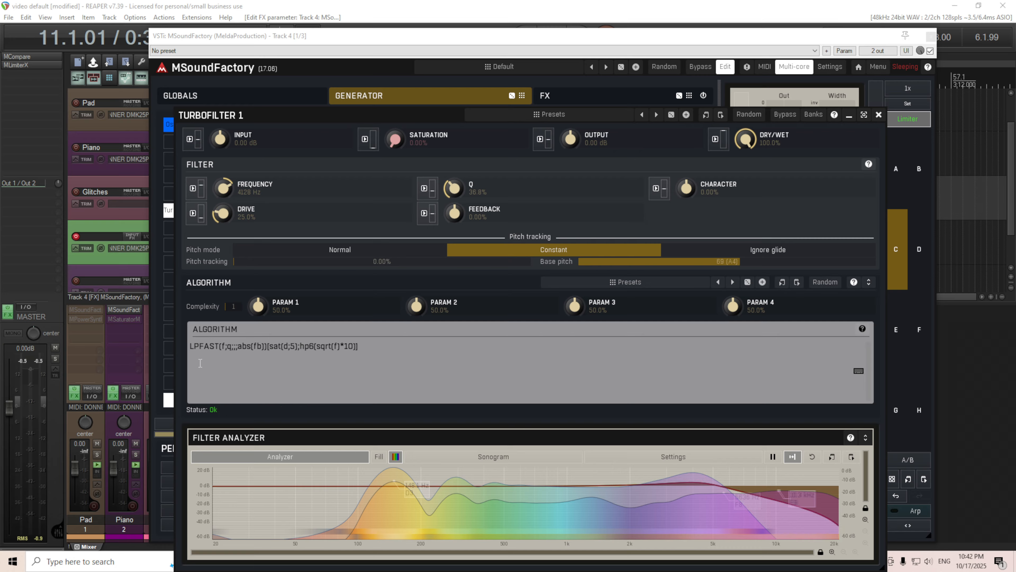
pyautogui.write('2')
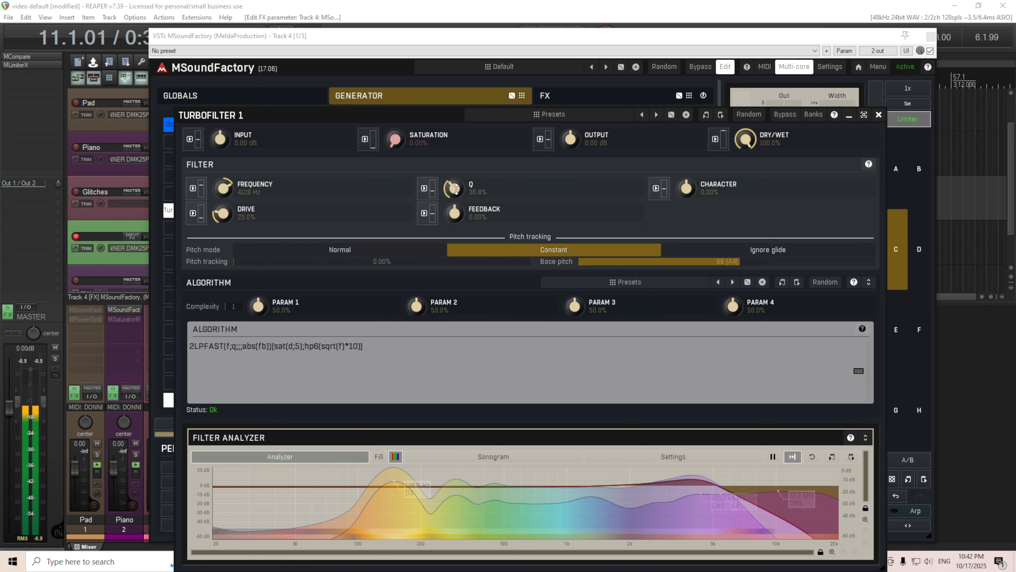
# Set Q to 42.8% and audition the doubled lowpass across the frequency range, leaving the frequency at 835.9 Hz.
pyautogui.moveTo(454, 184); pyautogui.dragTo(454, 177)
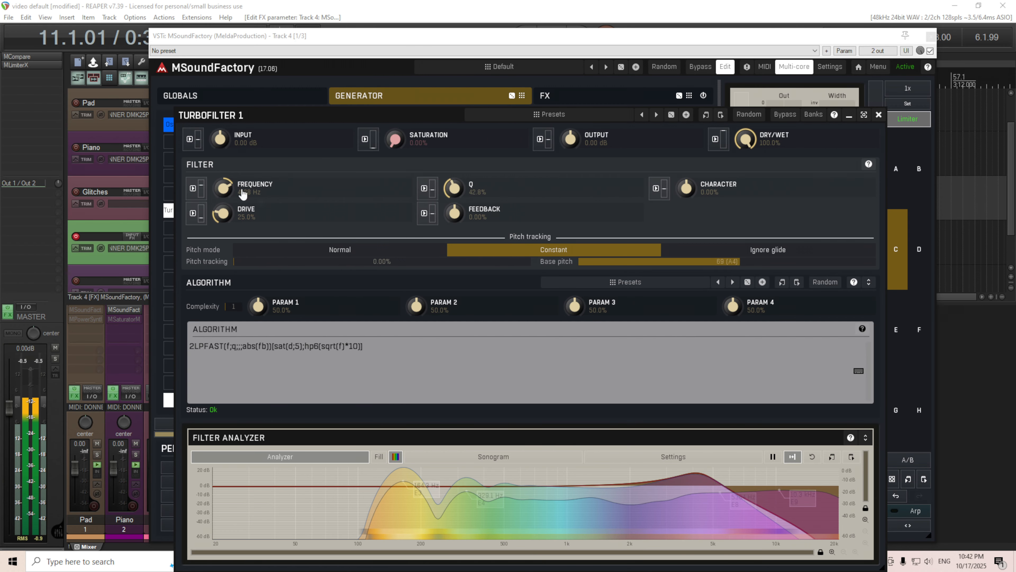
pyautogui.moveTo(224, 188)
pyautogui.mouseDown()
pyautogui.moveTo(223, 170)
pyautogui.moveTo(223, 240)
pyautogui.moveTo(223, 193)
pyautogui.mouseUp()
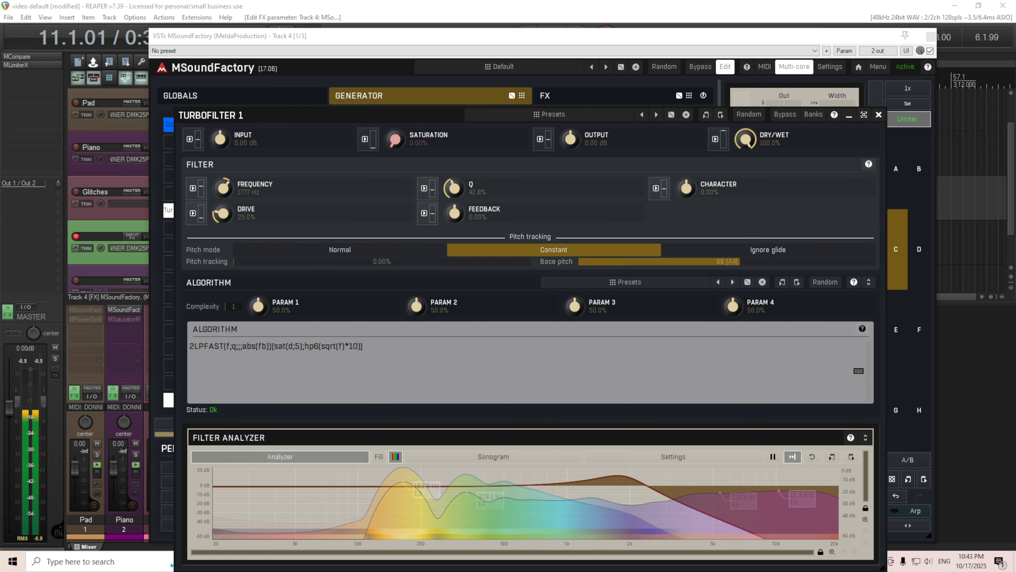
pyautogui.moveTo(240, 177)
pyautogui.mouseDown()
pyautogui.moveTo(240, 136)
pyautogui.moveTo(240, 181)
pyautogui.moveTo(239, 146)
pyautogui.moveTo(240, 167)
pyautogui.mouseUp()
pyautogui.moveTo(392, 147); pyautogui.dragTo(391, 312)
pyautogui.moveTo(229, 184)
pyautogui.mouseDown()
pyautogui.moveTo(229, 163)
pyautogui.moveTo(229, 177)
pyautogui.mouseUp()
pyautogui.moveTo(391, 146); pyautogui.dragTo(391, 52)
pyautogui.moveTo(230, 189); pyautogui.dragTo(229, 254)
pyautogui.moveTo(402, 136); pyautogui.dragTo(402, 229)
pyautogui.doubleClick(221, 187)
pyautogui.click(222, 188)
pyautogui.moveTo(221, 188); pyautogui.dragTo(221, 164)
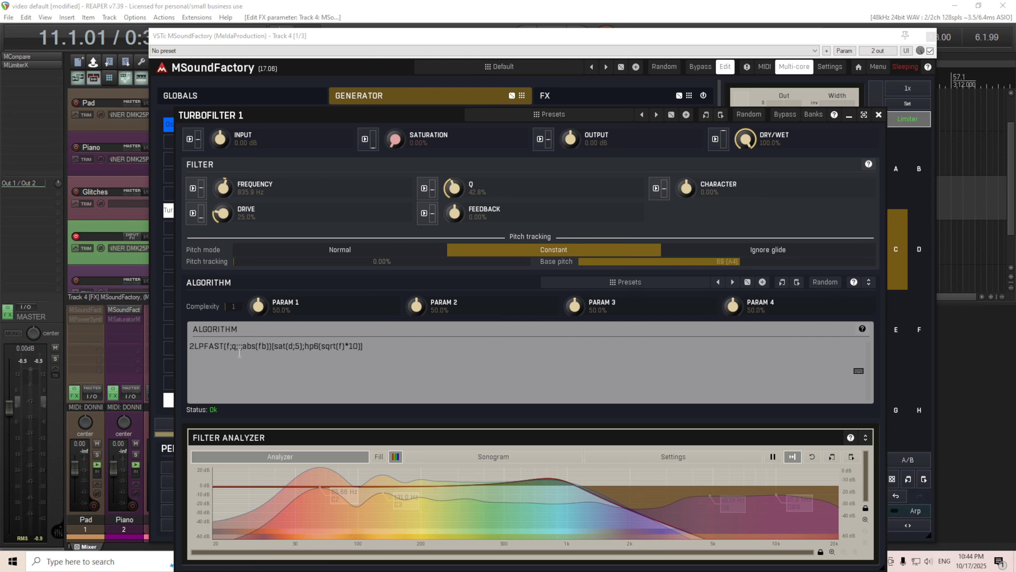
# Look up the basic and fast filter syntax, including LPFAST and its feedback module, in the algorithm help.
pyautogui.click(855, 282)
pyautogui.moveTo(768, 149); pyautogui.dragTo(793, 261)
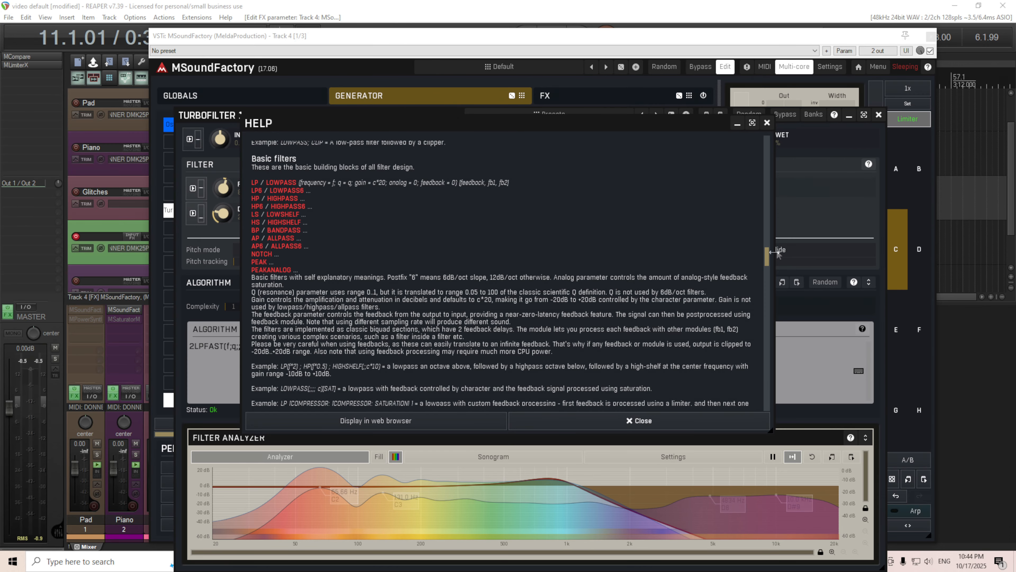
pyautogui.moveTo(767, 256); pyautogui.dragTo(770, 269)
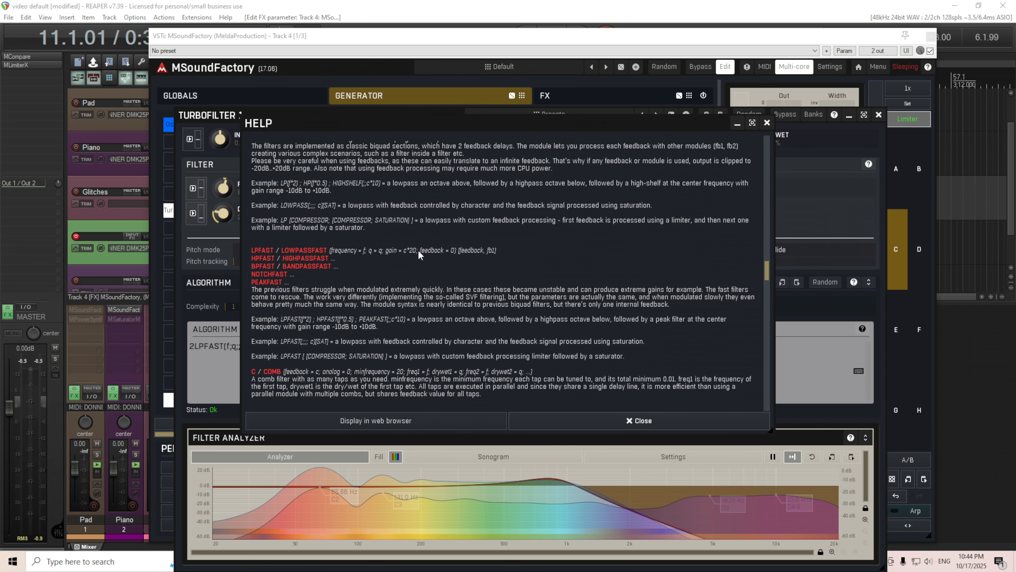
pyautogui.click(672, 421)
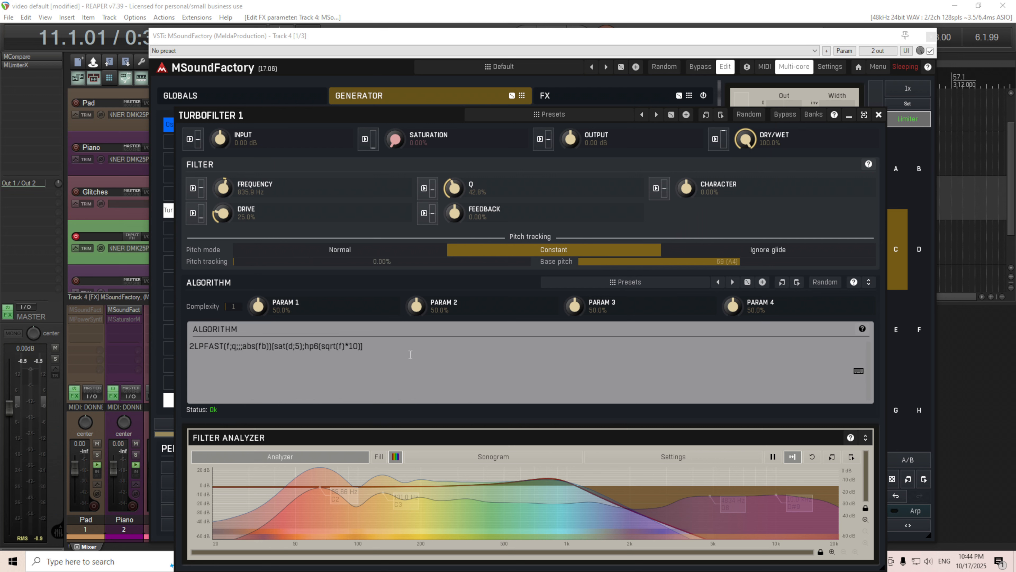